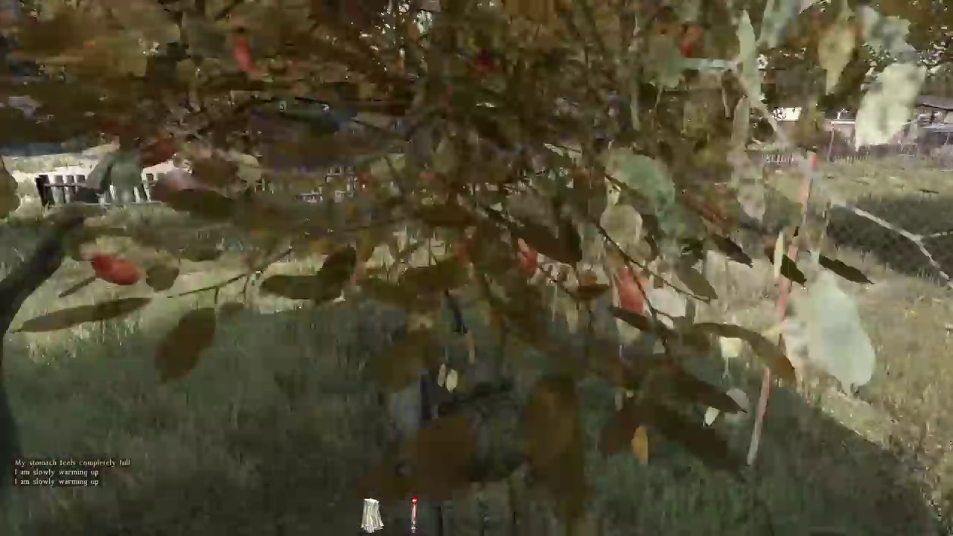
pyautogui.press('w')
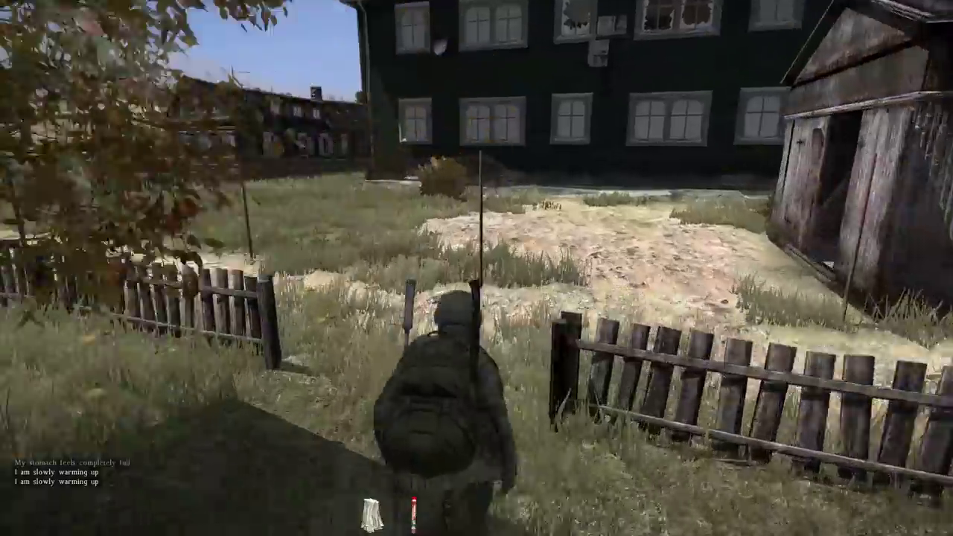
pyautogui.press('w')
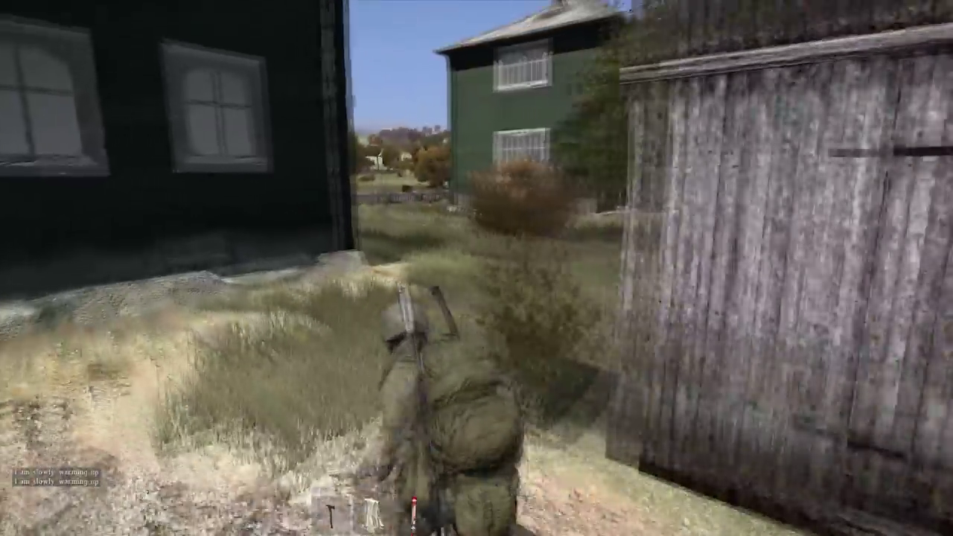
pyautogui.press('w')
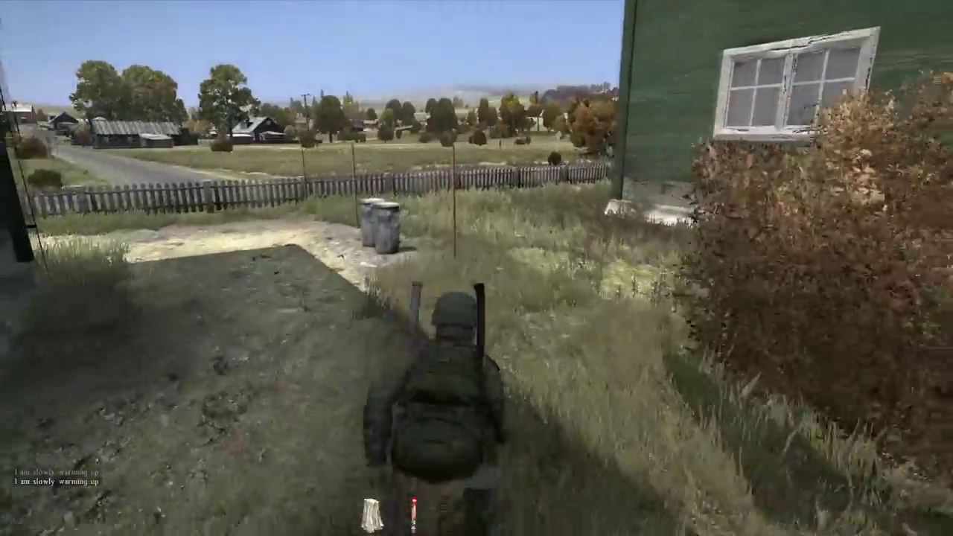
pyautogui.press('w')
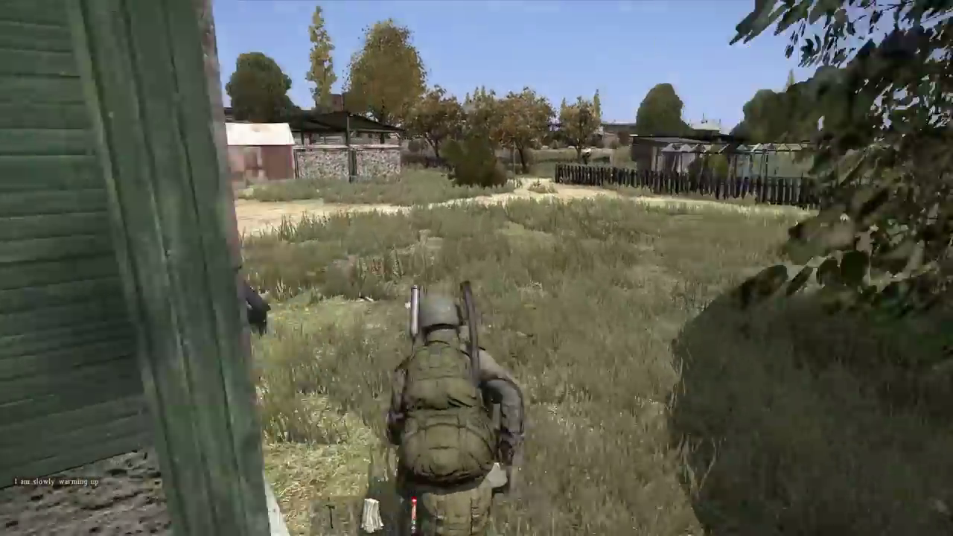
pyautogui.press('w')
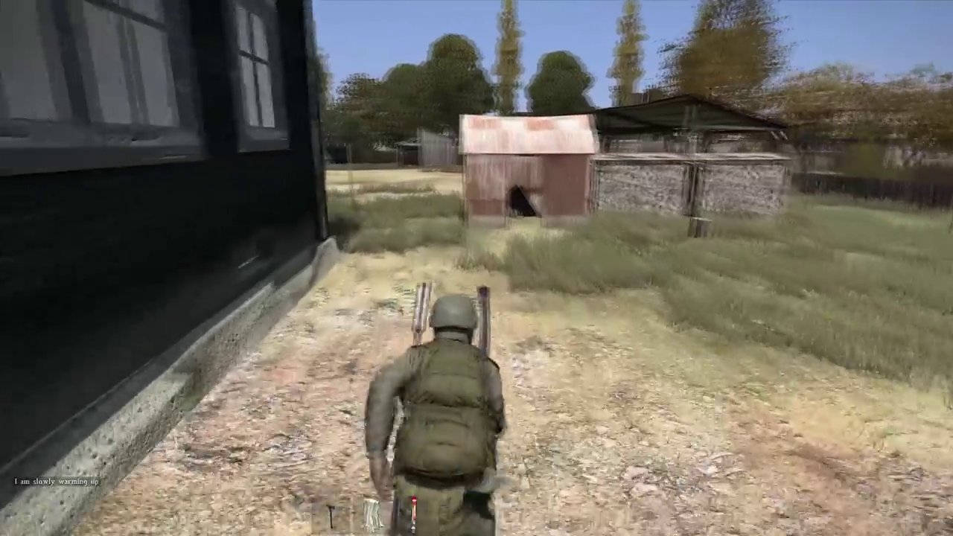
pyautogui.press('w')
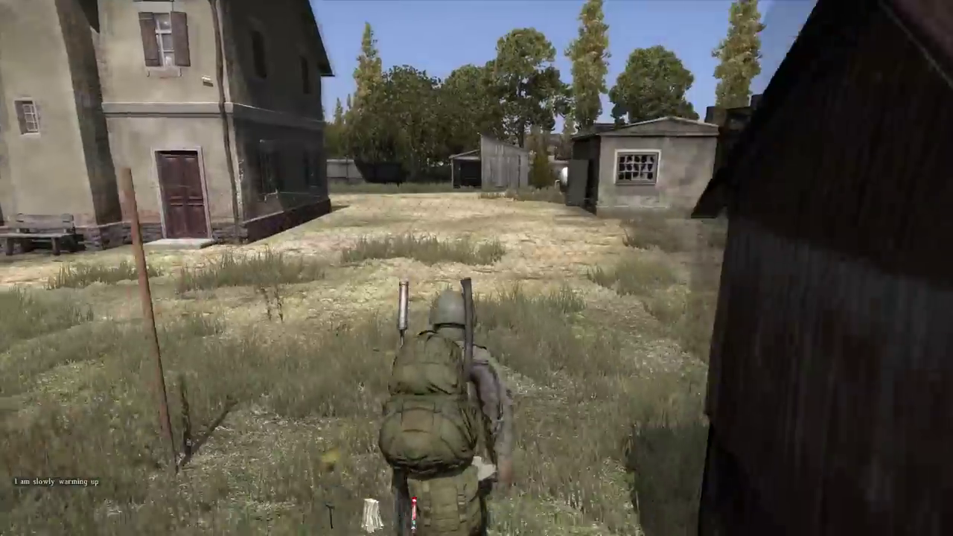
pyautogui.press('w')
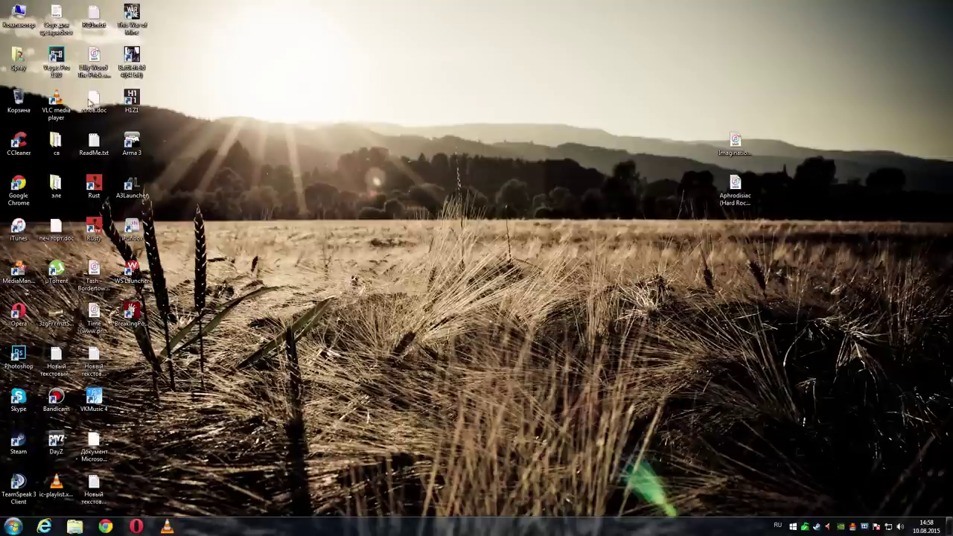
# Step: Open the DayZ folder inside the My Documents folder of the user's profile
pyautogui.doubleClick(18, 58)
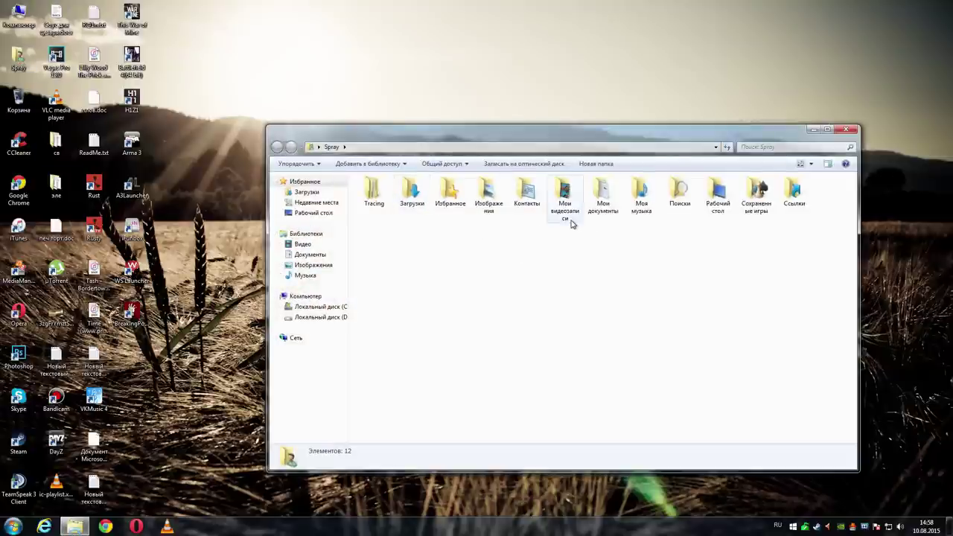
pyautogui.doubleClick(603, 196)
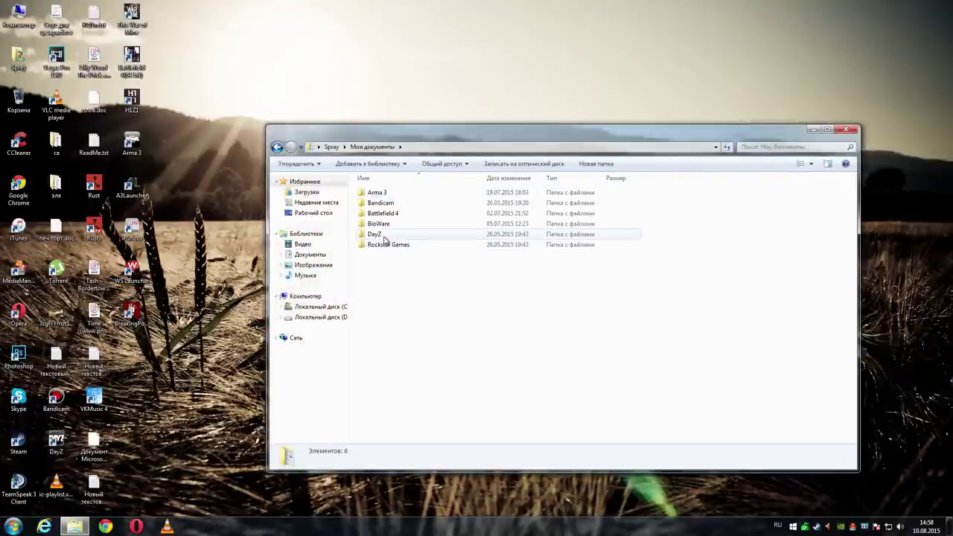
pyautogui.doubleClick(384, 237)
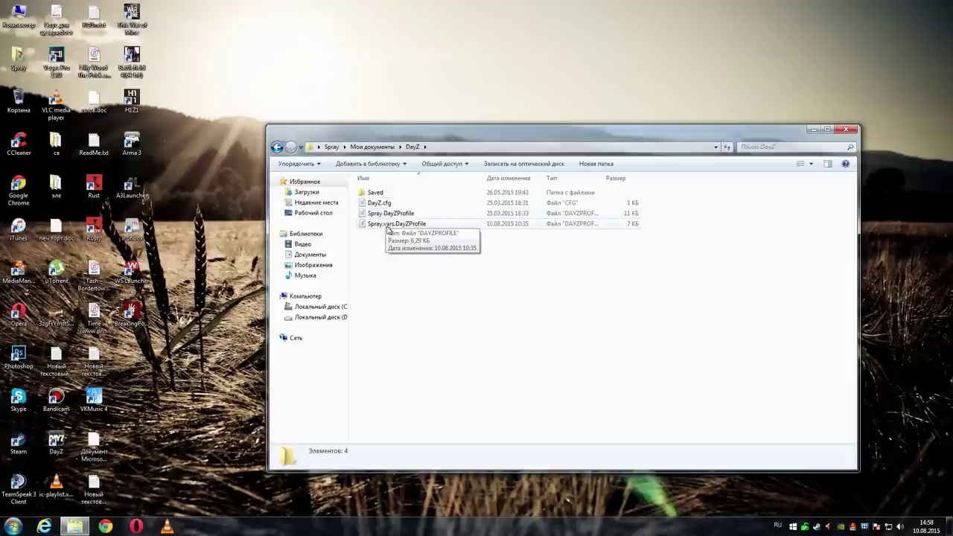
# Step: Open the DayZ.cfg configuration file with Notepad (Блокнот)
pyautogui.click(381, 204)
pyautogui.click(385, 215)
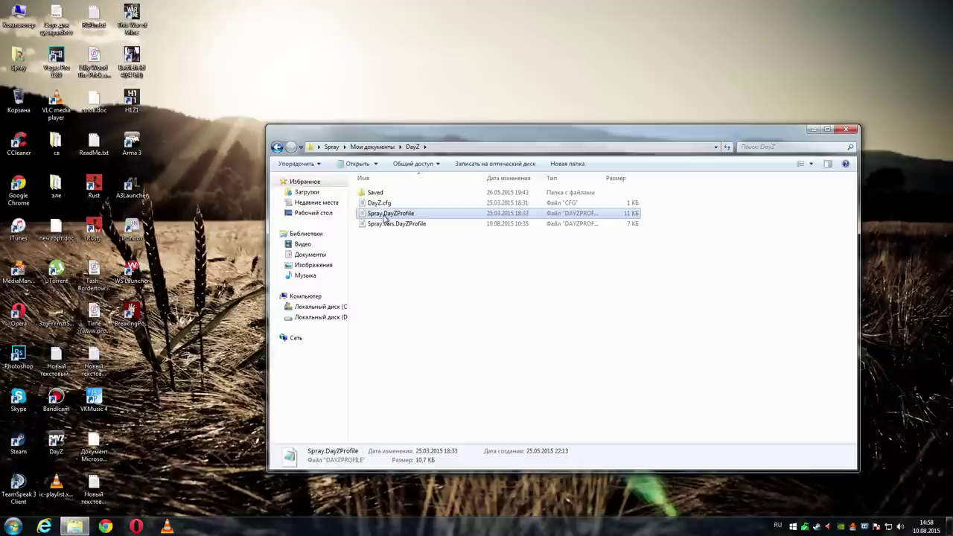
pyautogui.click(376, 206)
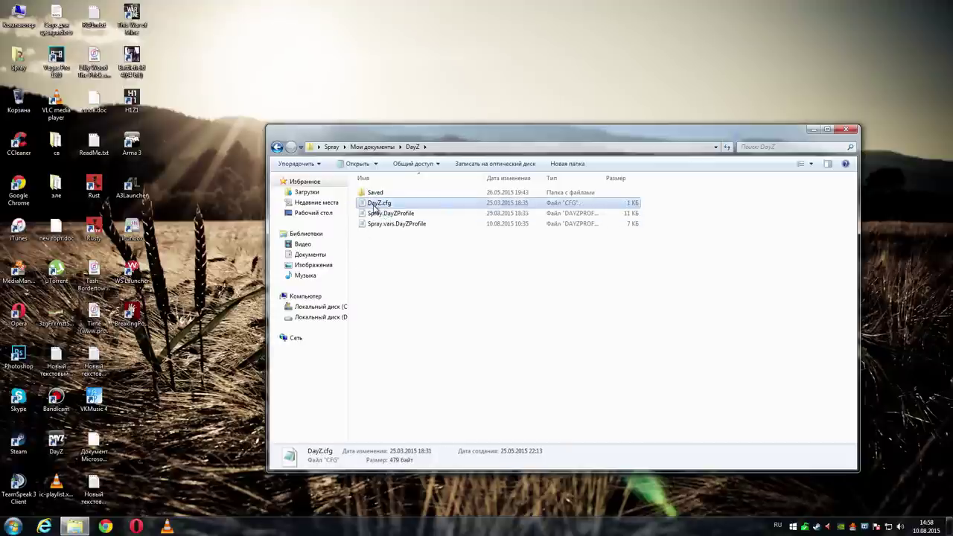
pyautogui.rightClick(376, 209)
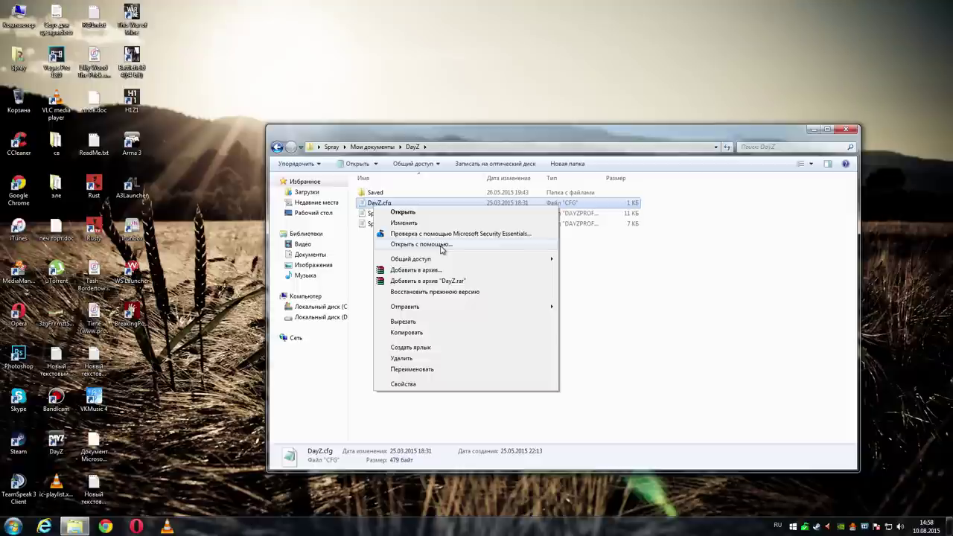
pyautogui.click(441, 246)
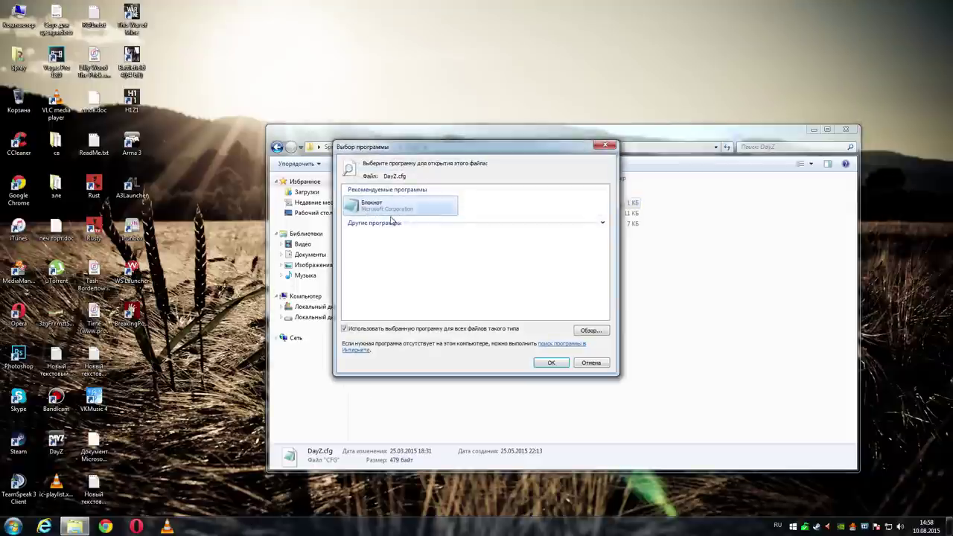
pyautogui.click(557, 363)
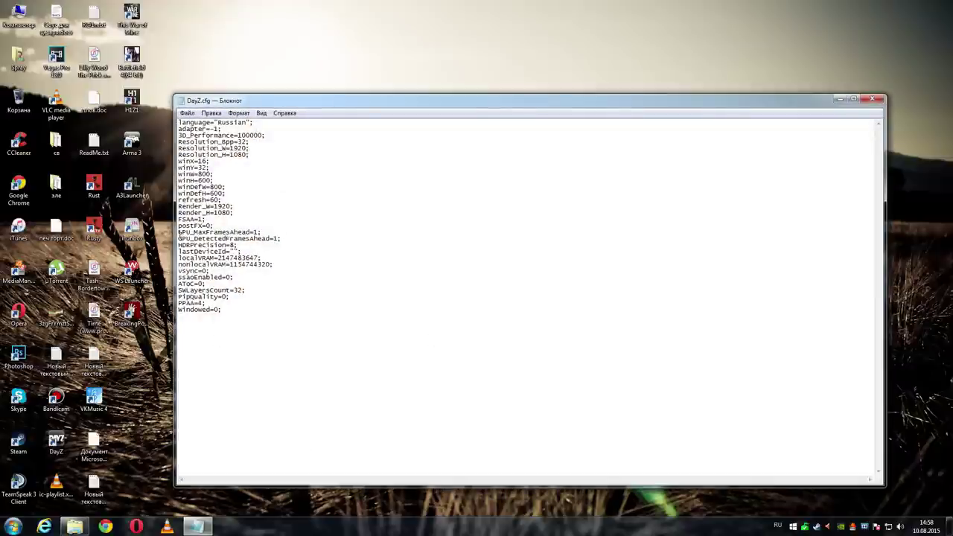
# Step: Review the GPU_MaxFramesAhead and GPU_DetectedFramesAhead lines in DayZ.cfg and close the file
pyautogui.moveTo(179, 232); pyautogui.dragTo(293, 239)
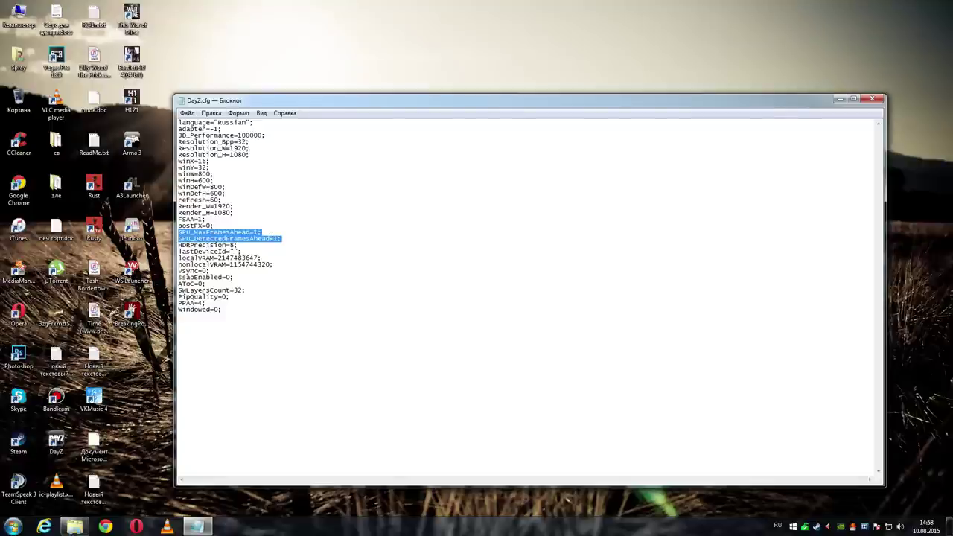
pyautogui.doubleClick(256, 231)
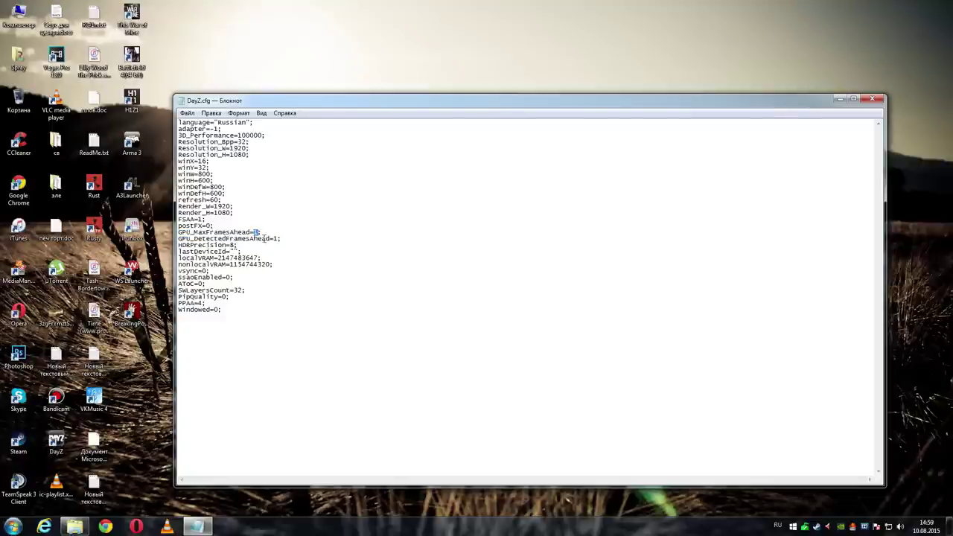
pyautogui.click(876, 99)
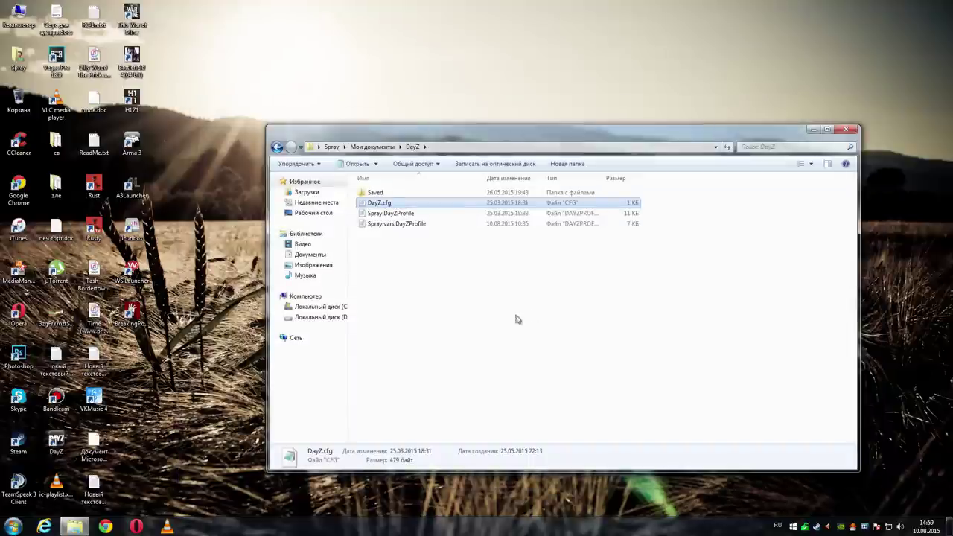
# Step: Open the main .DayZProfile file and highlight the lines from sceneComplexity to terrainGrid near its end
pyautogui.doubleClick(374, 215)
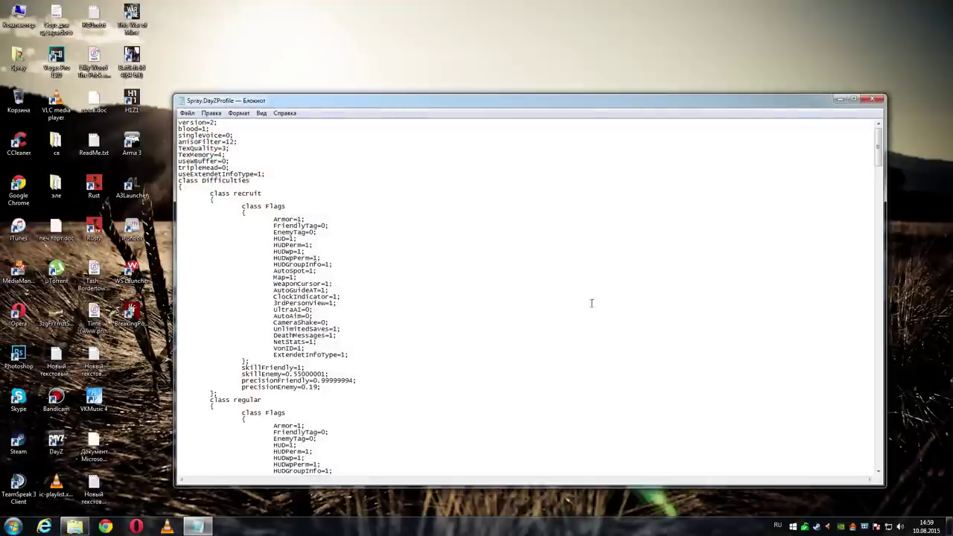
pyautogui.moveTo(878, 145); pyautogui.dragTo(879, 446)
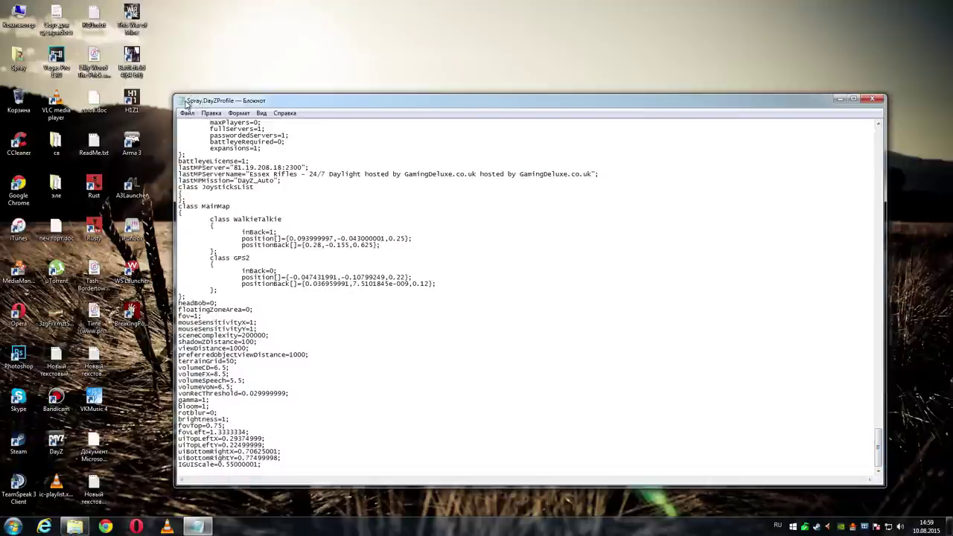
pyautogui.moveTo(186, 95); pyautogui.dragTo(186, 98)
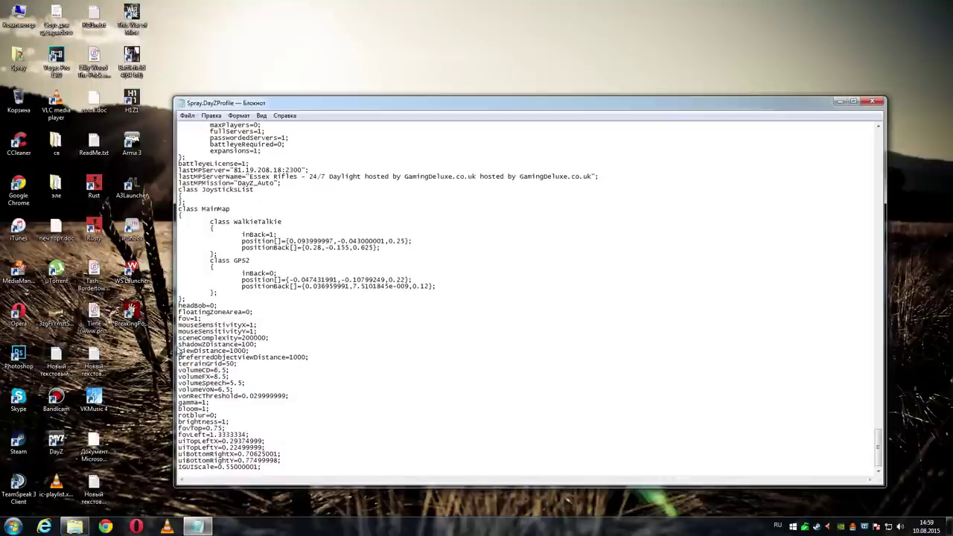
pyautogui.moveTo(180, 338); pyautogui.dragTo(295, 364)
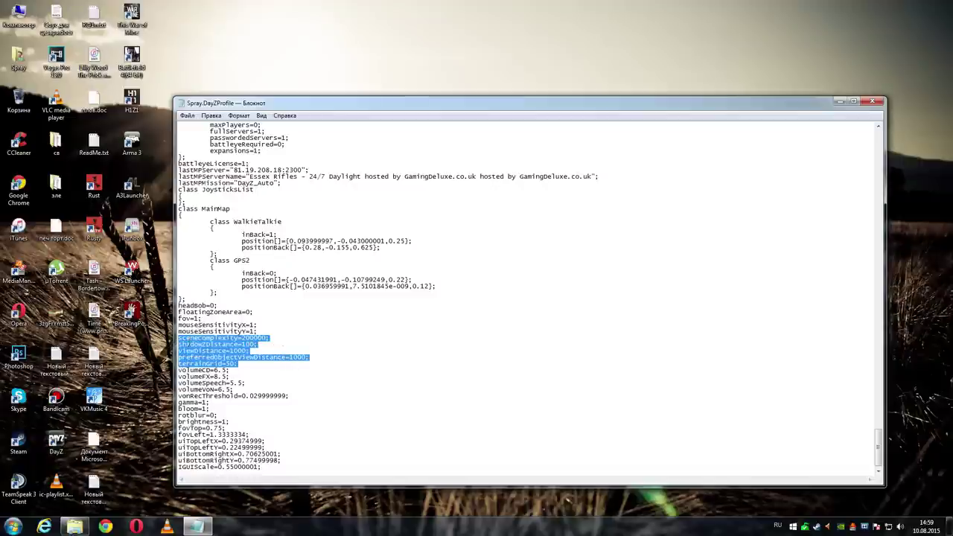
# Step: Examine the shadowZDistance, viewDistance, preferredObjectViewDistance and terrainGrid settings one by one and close the profile file
pyautogui.click(198, 339)
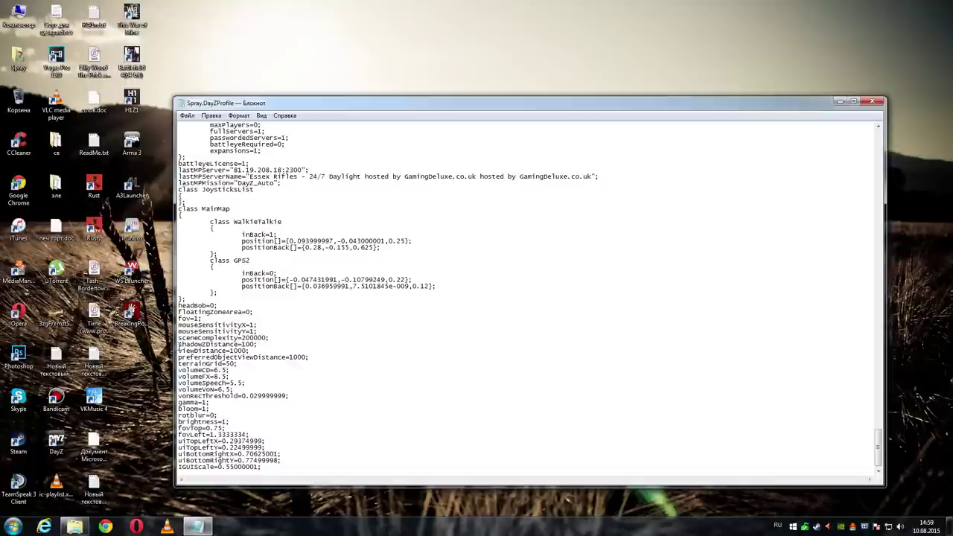
pyautogui.moveTo(179, 345); pyautogui.dragTo(245, 346)
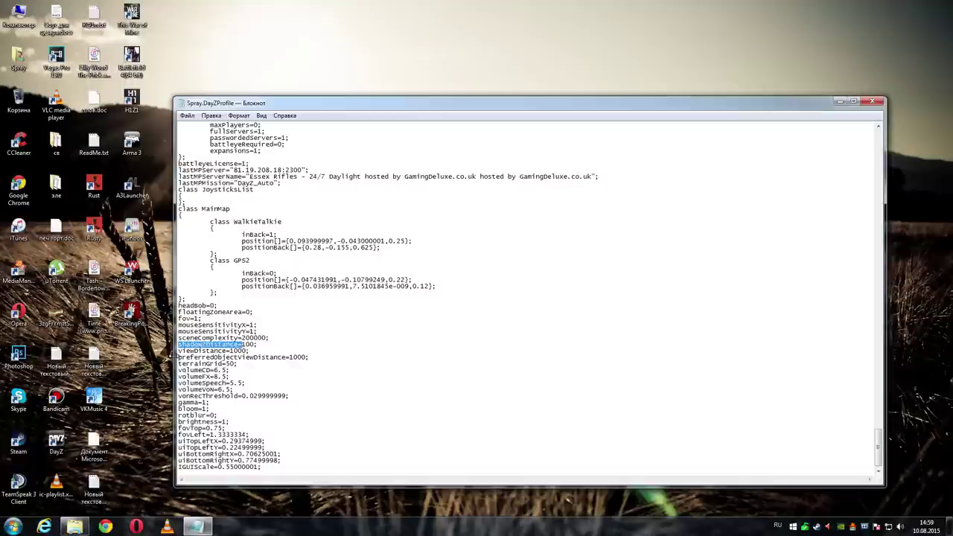
pyautogui.moveTo(229, 350); pyautogui.dragTo(250, 350)
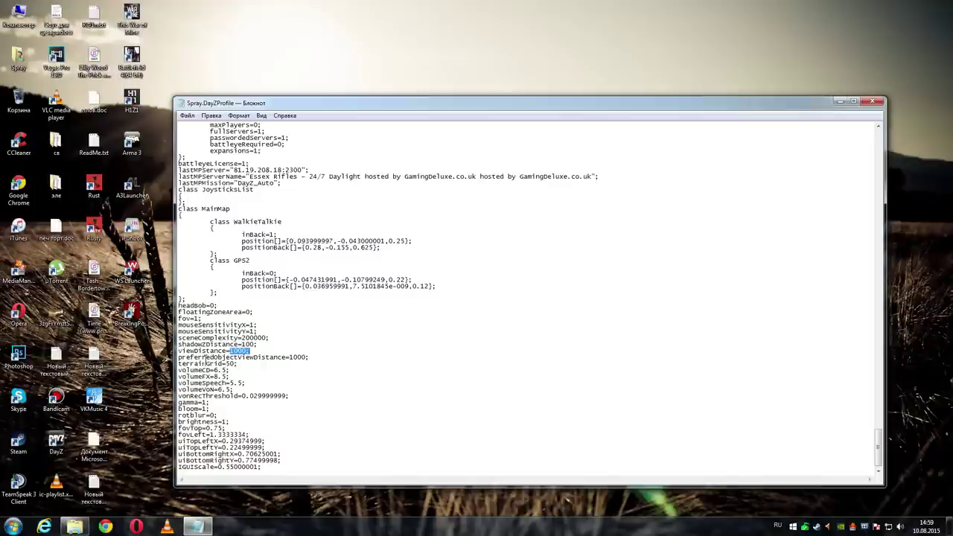
pyautogui.click(181, 359)
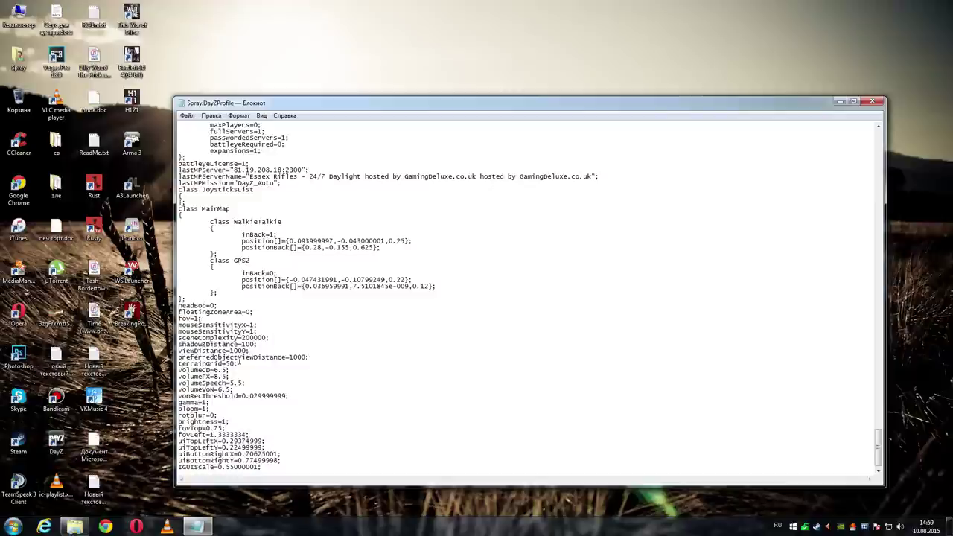
pyautogui.moveTo(289, 358); pyautogui.dragTo(306, 359)
pyautogui.moveTo(225, 364); pyautogui.dragTo(235, 364)
pyautogui.click(873, 102)
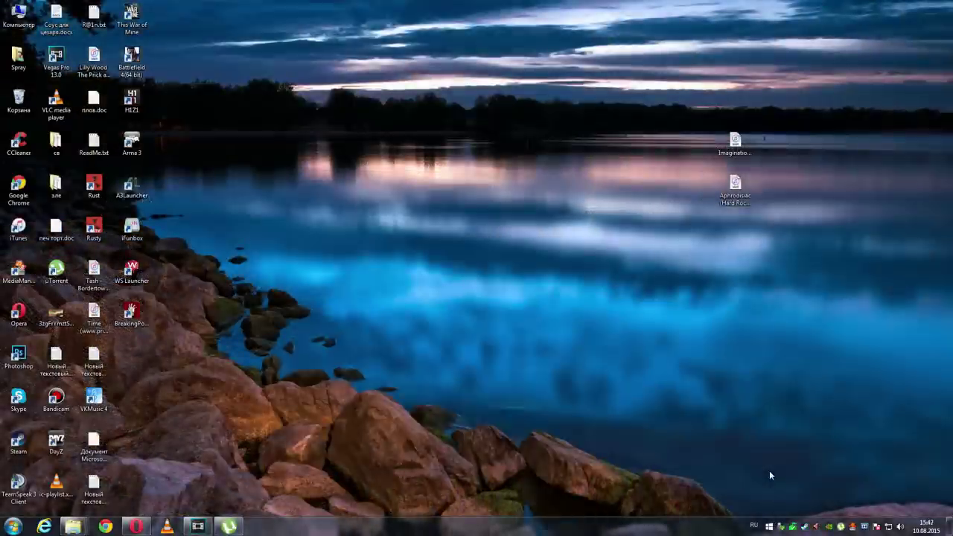
# Step: Switch to Steam and open the launch options from the properties of DayZ in the games library
pyautogui.click(805, 526)
pyautogui.moveTo(178, 70)
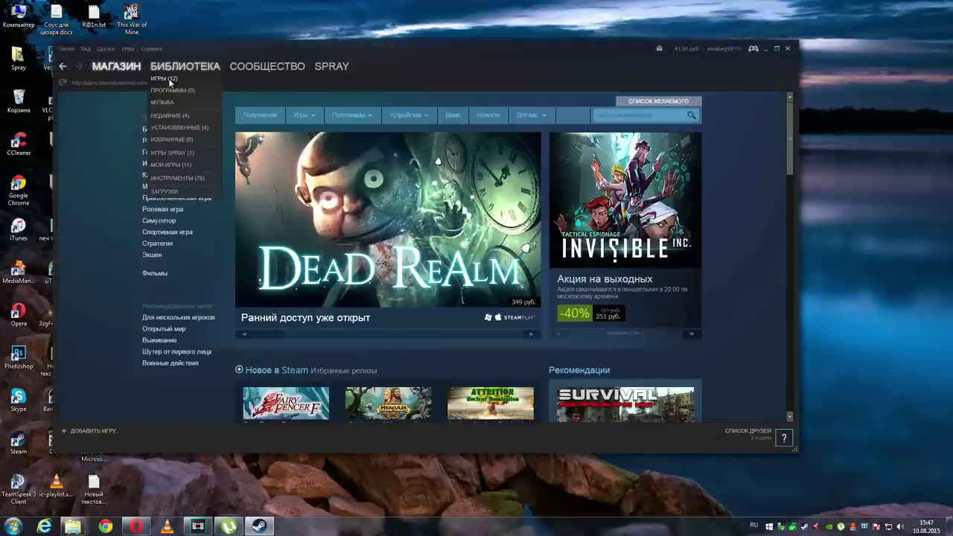
pyautogui.click(168, 78)
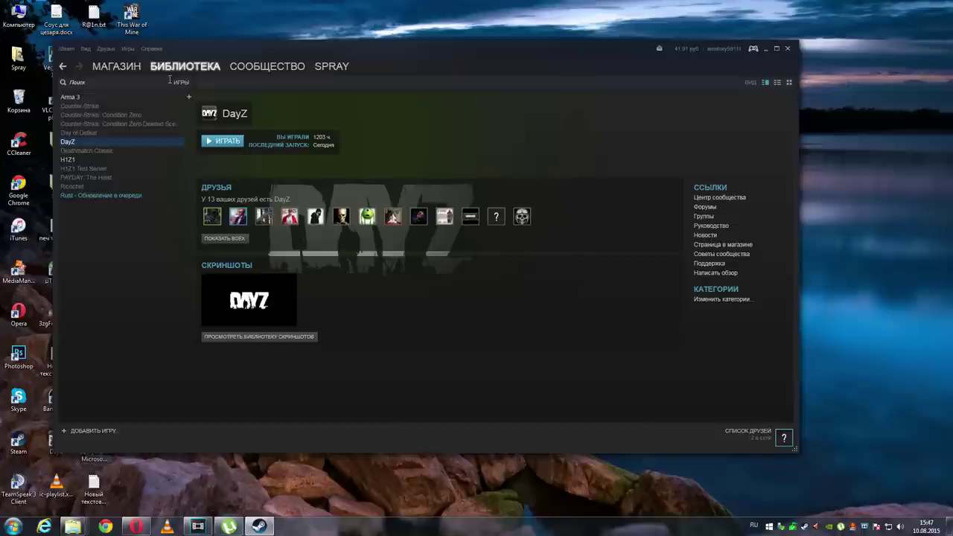
pyautogui.rightClick(82, 147)
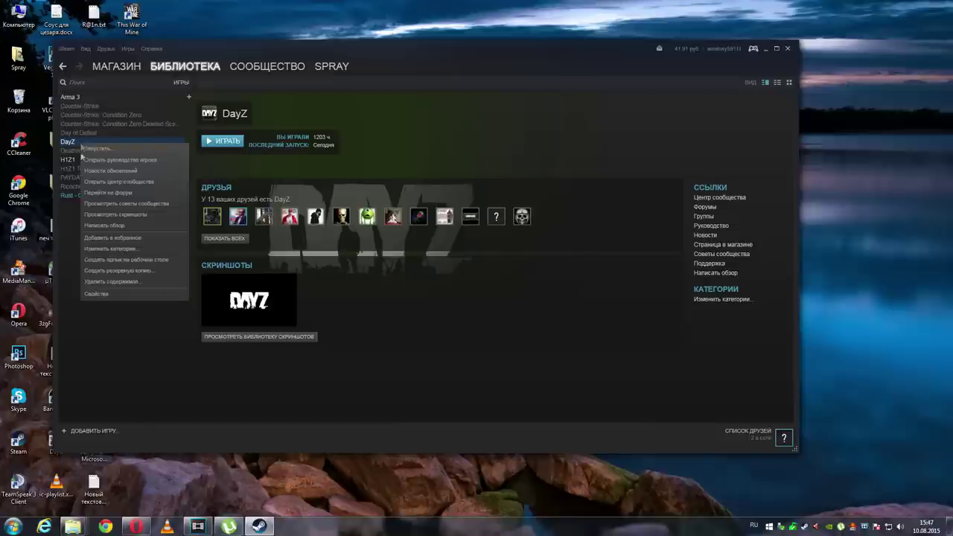
pyautogui.click(114, 293)
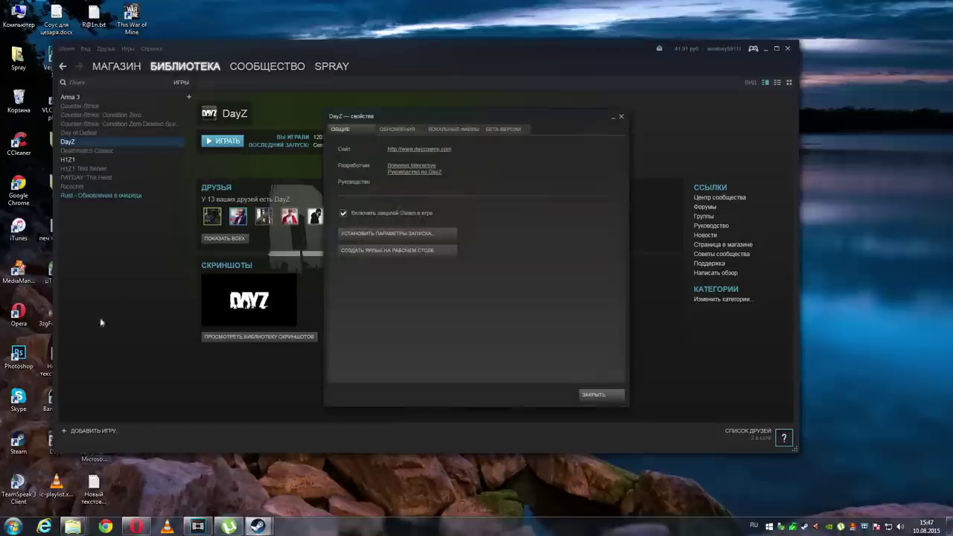
pyautogui.click(439, 235)
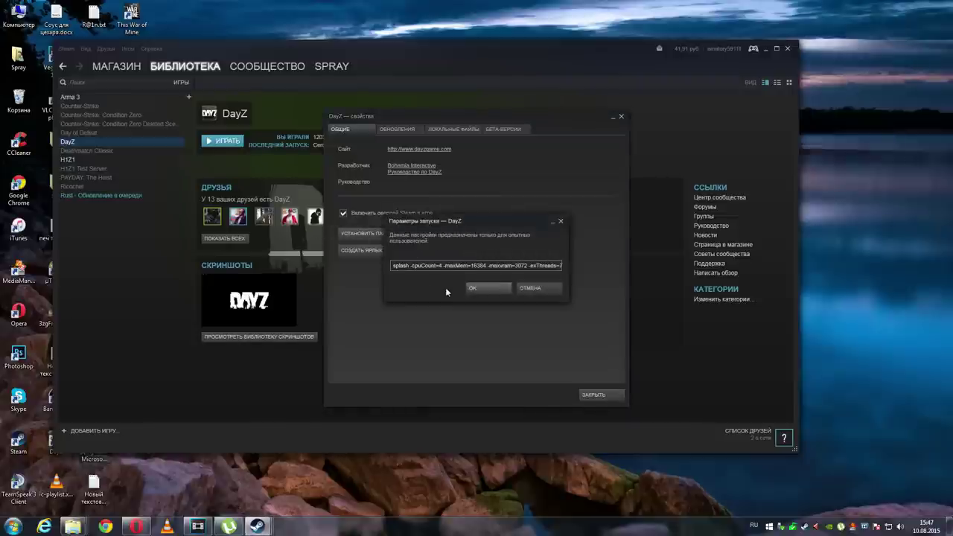
# Step: Examine the -high, -nosplash, -cpuCount and -maxMem parameters in the DayZ launch options, highlighting them in turn
pyautogui.click(420, 266)
pyautogui.click(392, 266)
pyautogui.hotkey('ctrl', 'a')
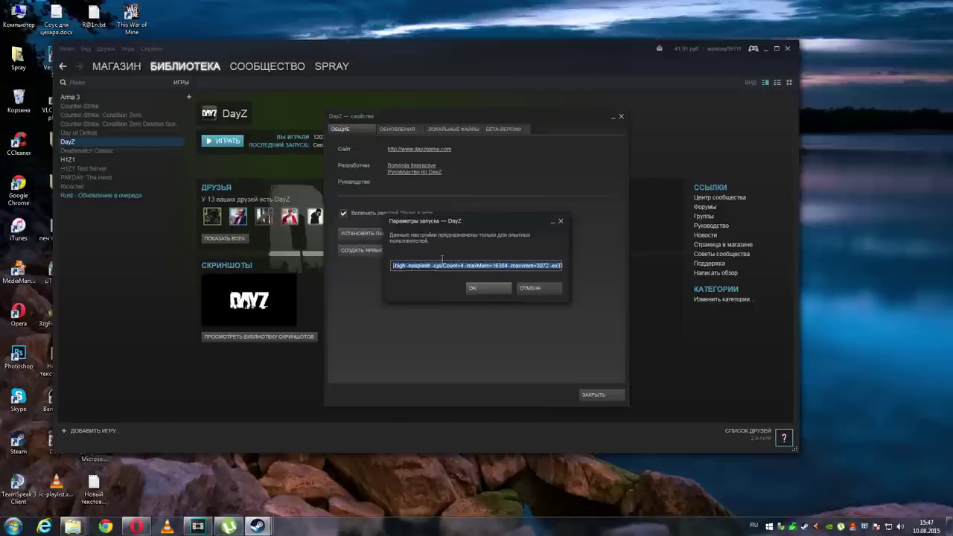
pyautogui.click(418, 266)
pyautogui.moveTo(407, 266); pyautogui.dragTo(433, 265)
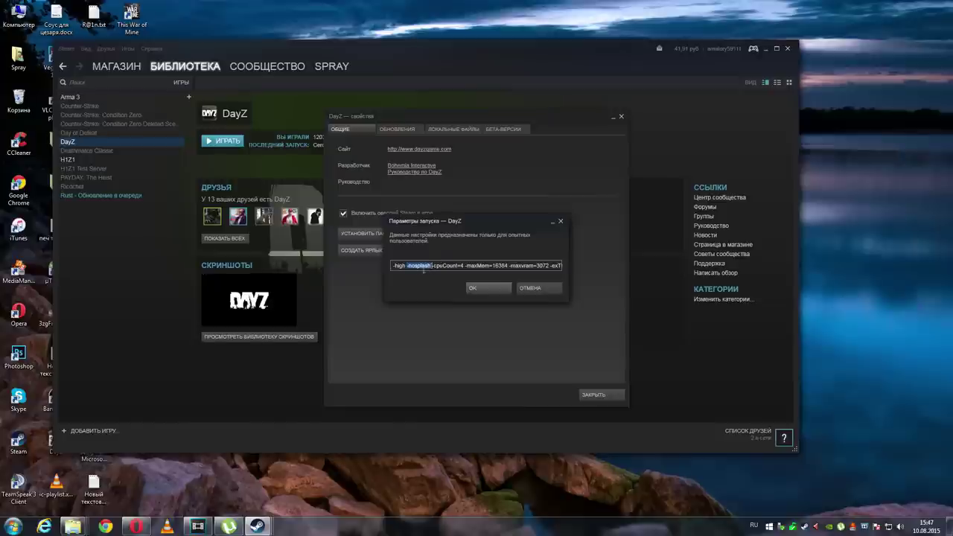
pyautogui.click(433, 266)
pyautogui.moveTo(432, 266)
pyautogui.mouseDown()
pyautogui.moveTo(455, 270)
pyautogui.moveTo(443, 266)
pyautogui.mouseUp()
pyautogui.moveTo(455, 265); pyautogui.dragTo(485, 266)
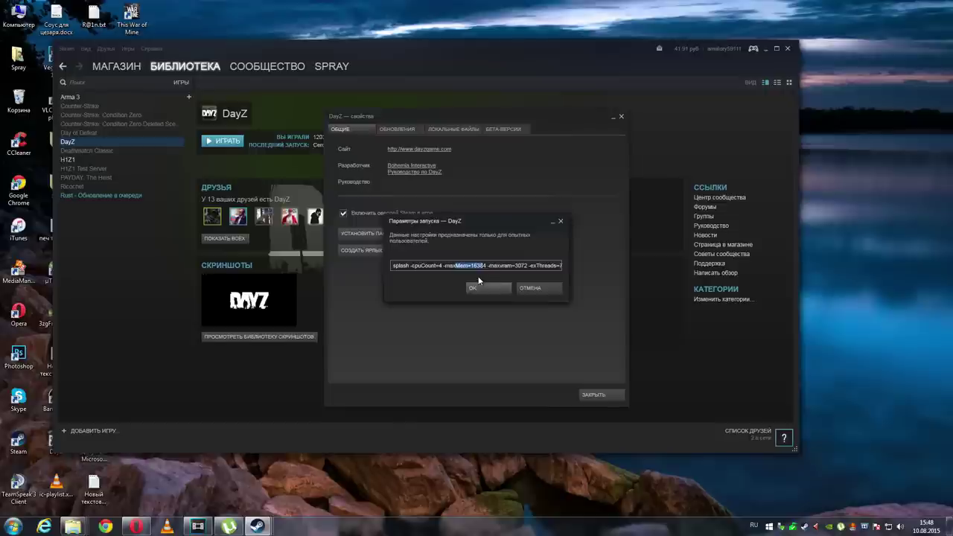
pyautogui.rightClick(21, 24)
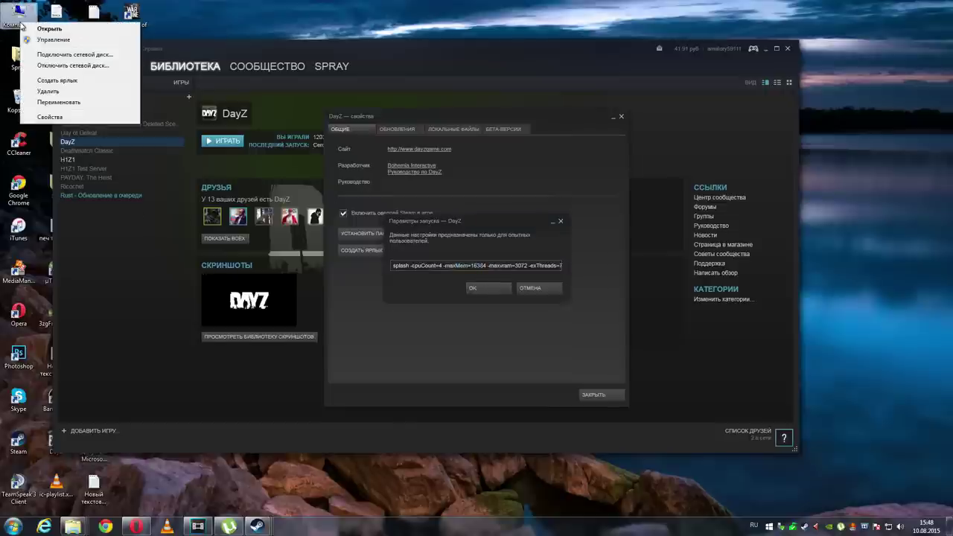
pyautogui.press('super')
pyautogui.rightClick(182, 381)
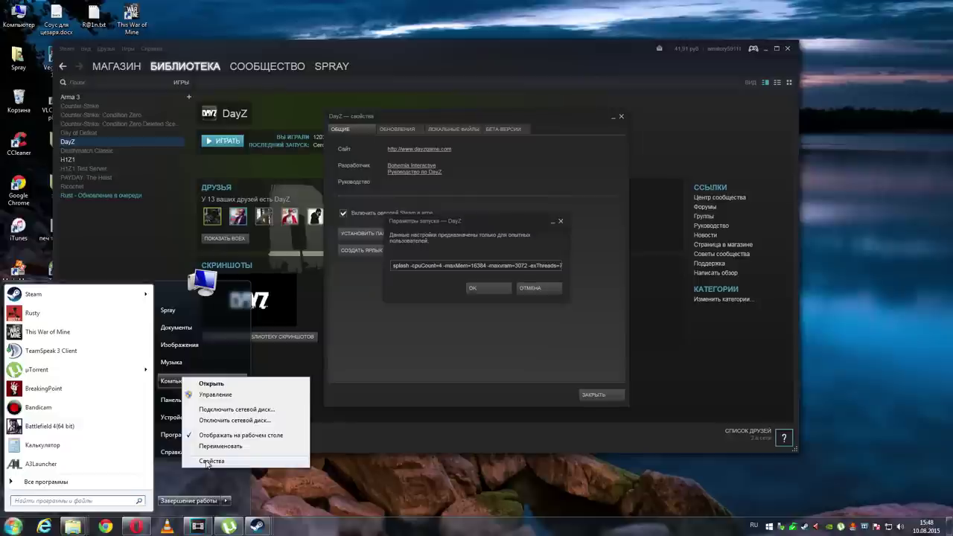
pyautogui.click(435, 288)
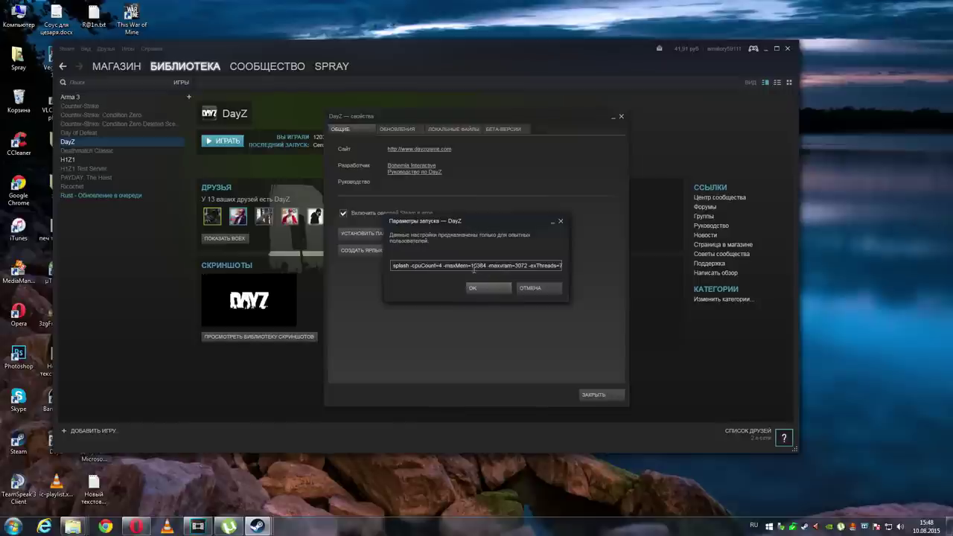
# Step: Highlight the -maxMem value in the launch options and calculate 16 × 1024 in Calculator
pyautogui.moveTo(471, 267); pyautogui.dragTo(489, 267)
pyautogui.click(13, 526)
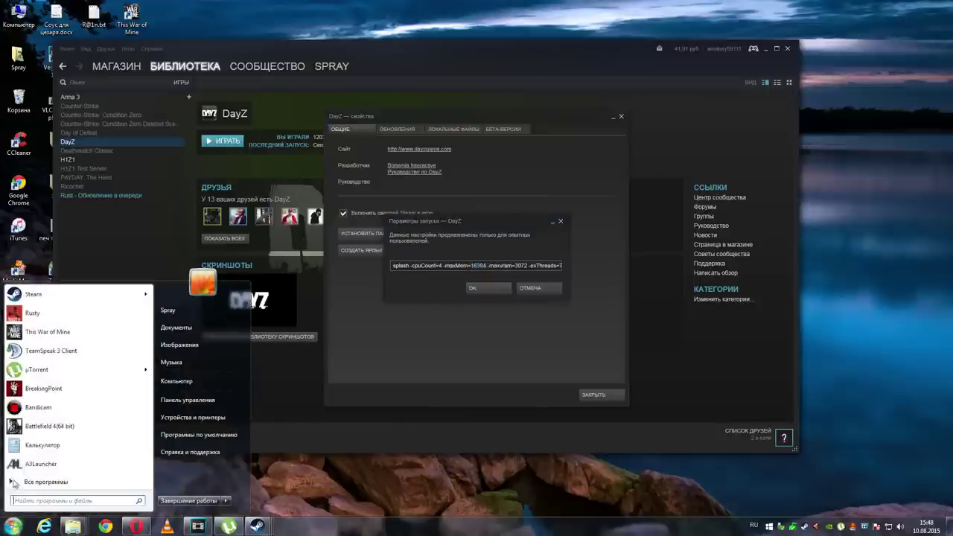
pyautogui.click(45, 441)
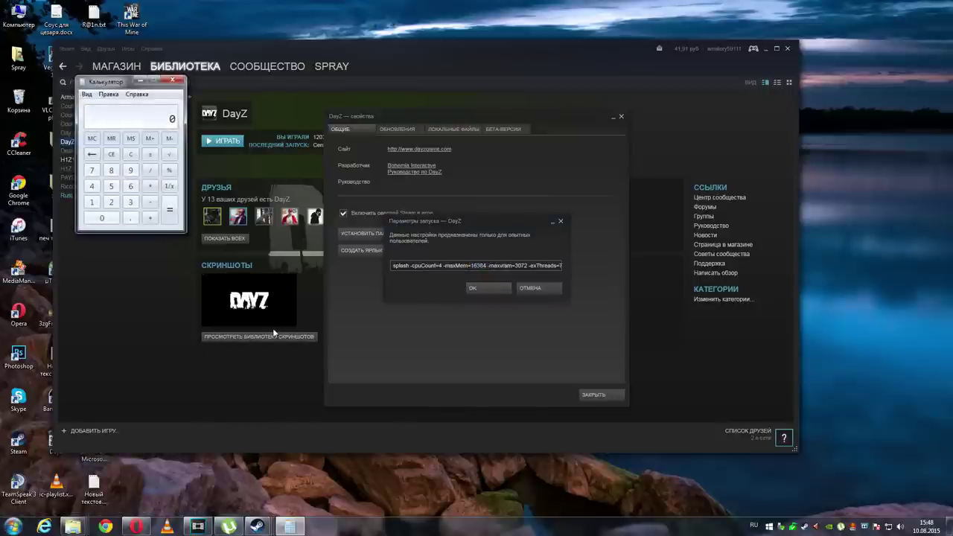
pyautogui.write('14024')
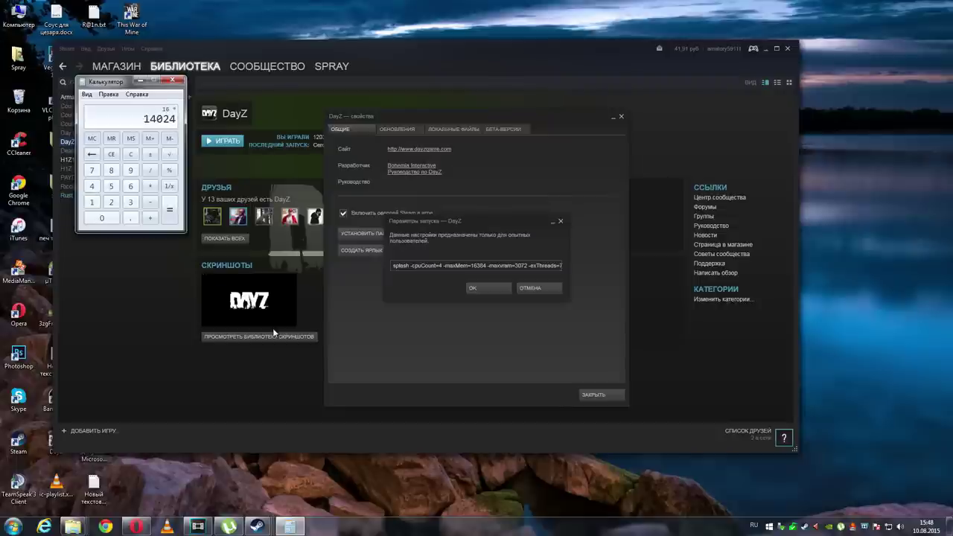
pyautogui.press('Escape')
pyautogui.click(135, 157)
pyautogui.write('1')
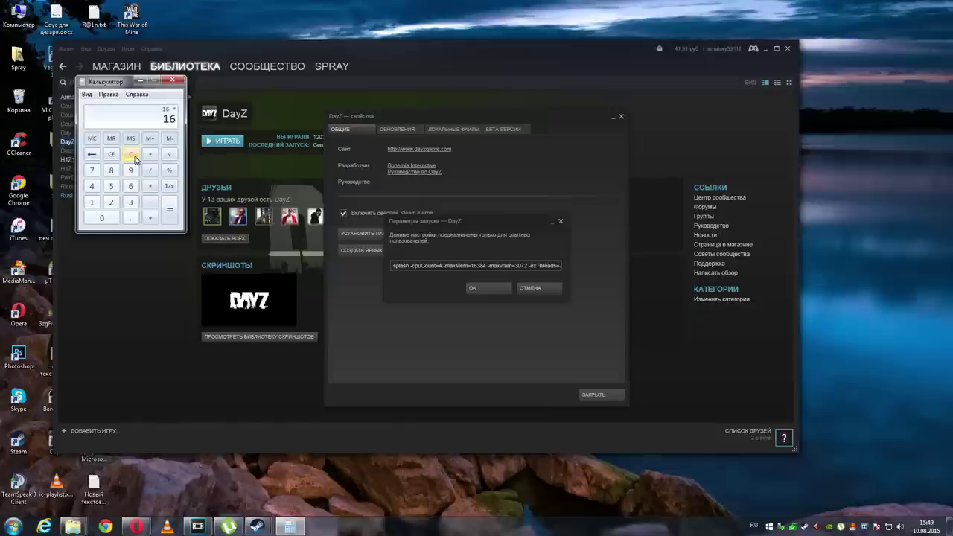
pyautogui.write('024')
pyautogui.press('Return')
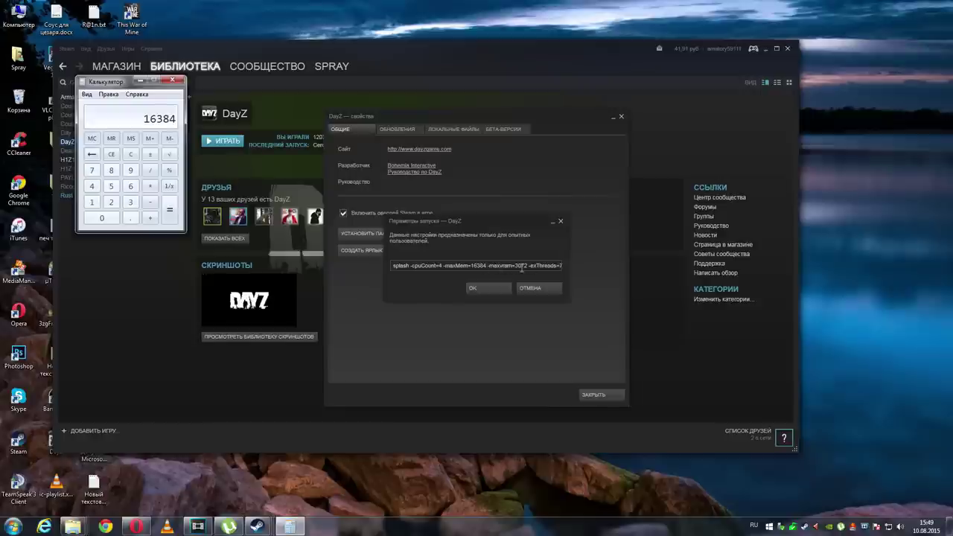
# Step: Calculate 3 × 1024 for the -maxvram parameter and close Calculator
pyautogui.click(132, 154)
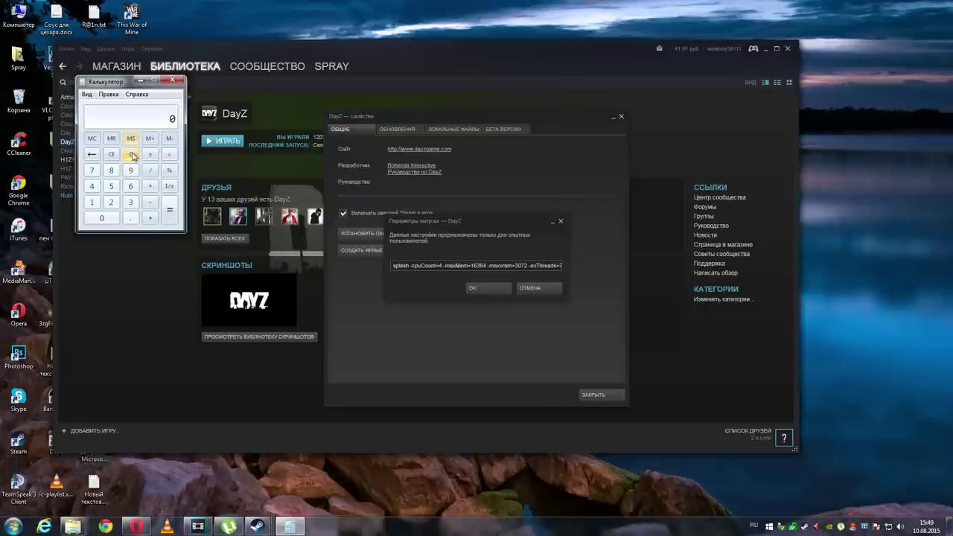
pyautogui.write('024')
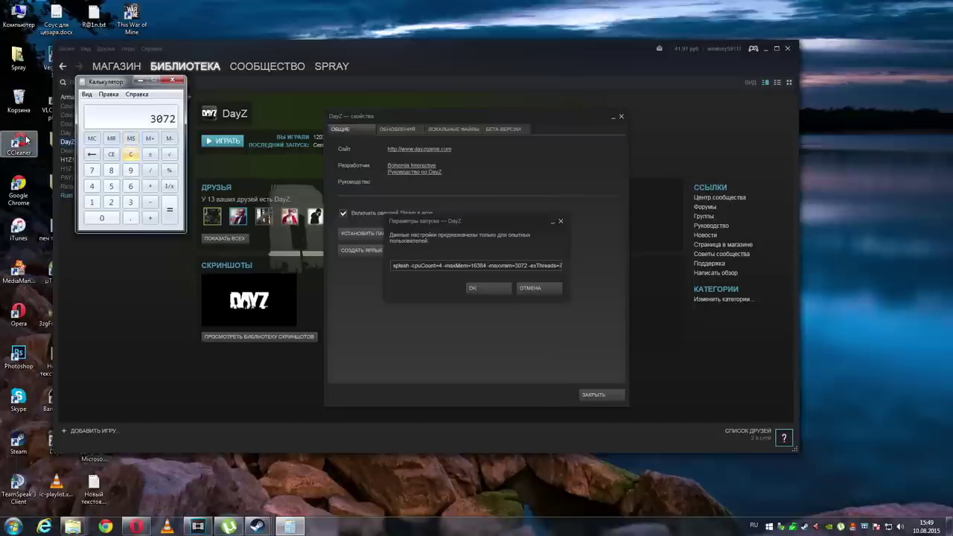
pyautogui.click(510, 296)
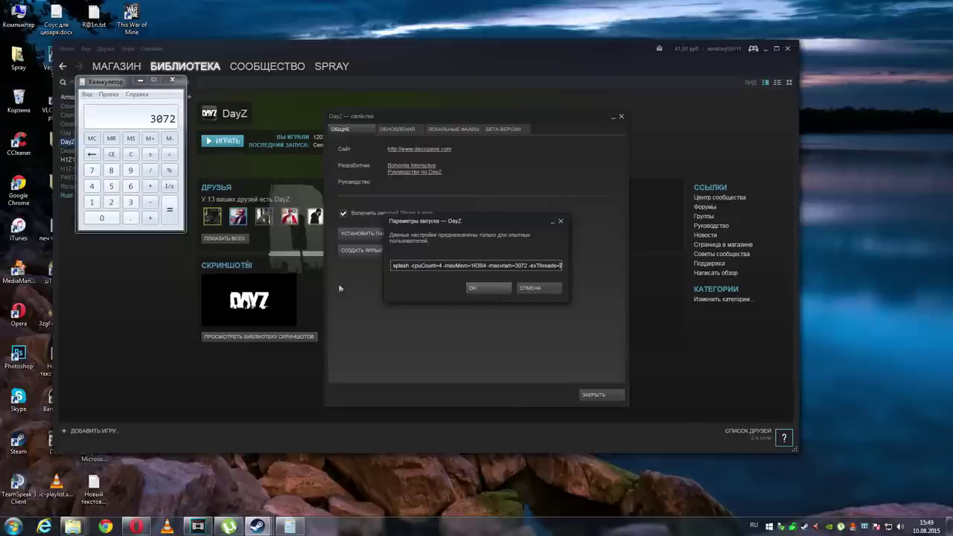
pyautogui.click(172, 79)
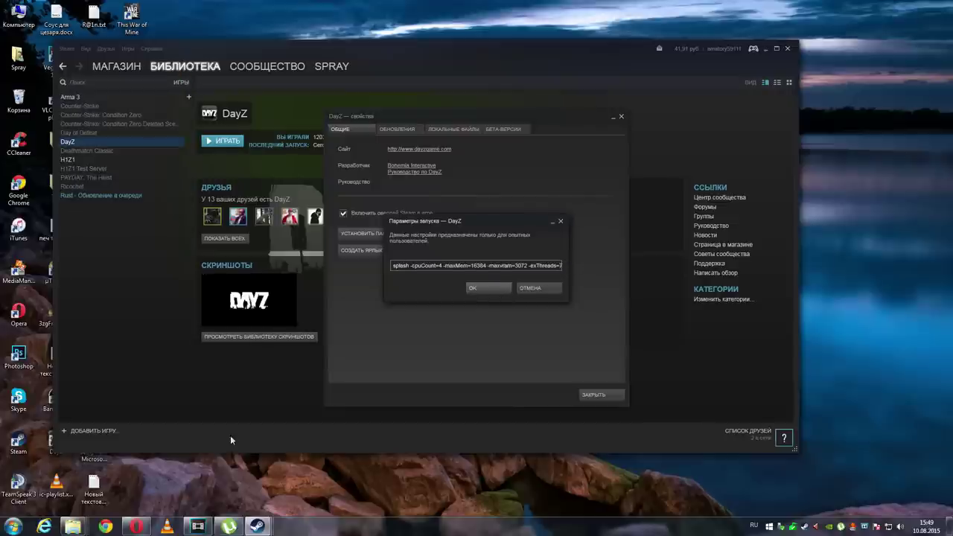
# Step: Switch to Opera and review the Google search for "intel i7 3820" alongside the open Intel ARK page
pyautogui.moveTo(138, 528)
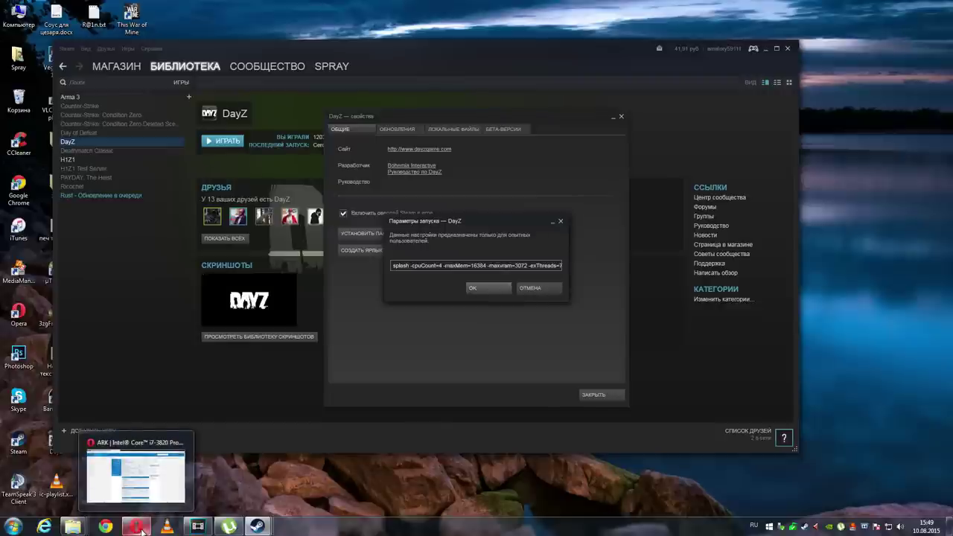
pyautogui.click(141, 530)
pyautogui.click(175, 7)
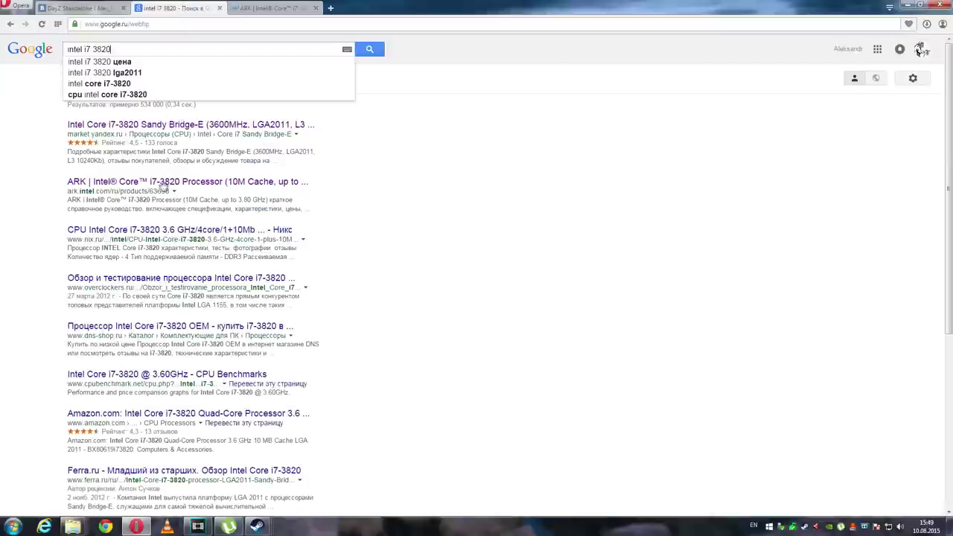
pyautogui.moveTo(109, 50); pyautogui.dragTo(58, 55)
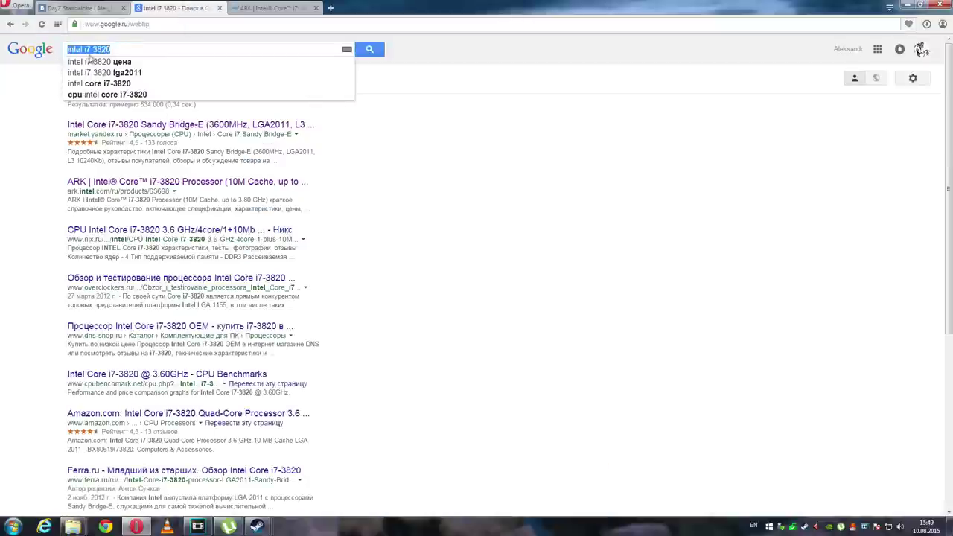
pyautogui.click(263, 8)
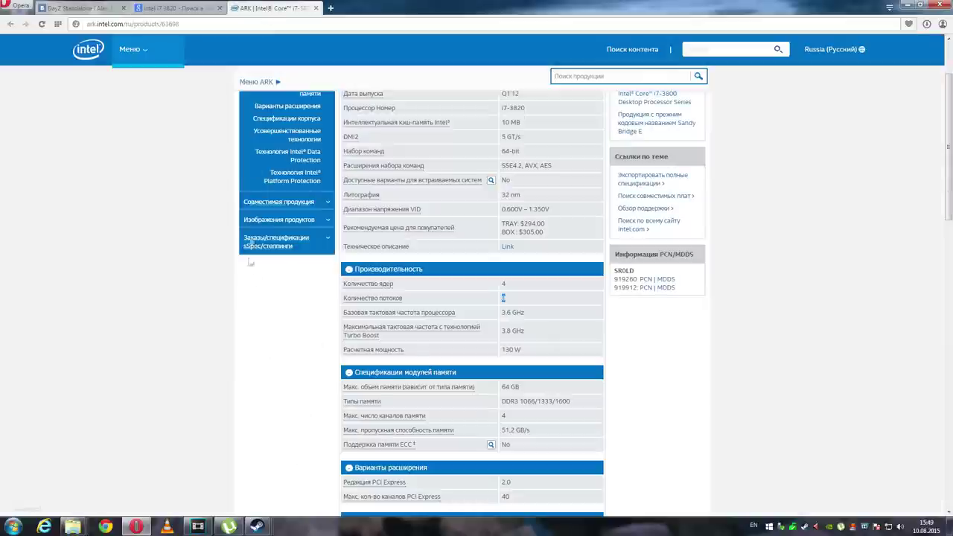
pyautogui.click(179, 7)
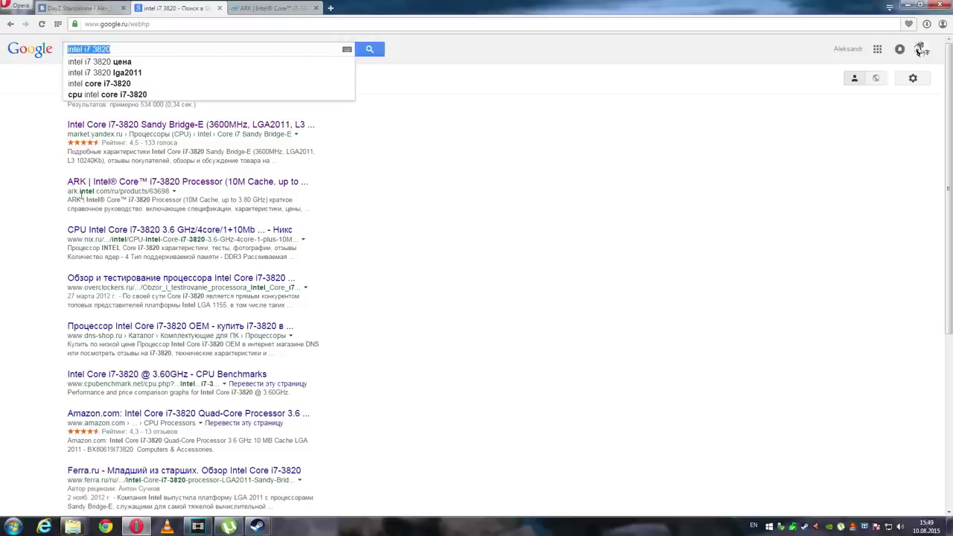
# Step: Highlight the number of cores and the number of threads on the Intel ARK page of the Core i7-3820
pyautogui.click(268, 8)
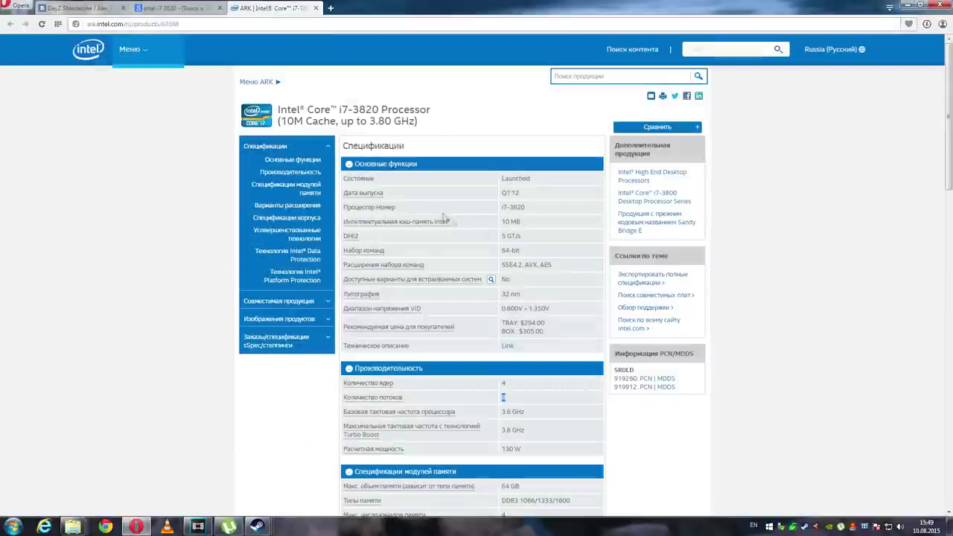
pyautogui.scroll(-3, 348, 288)
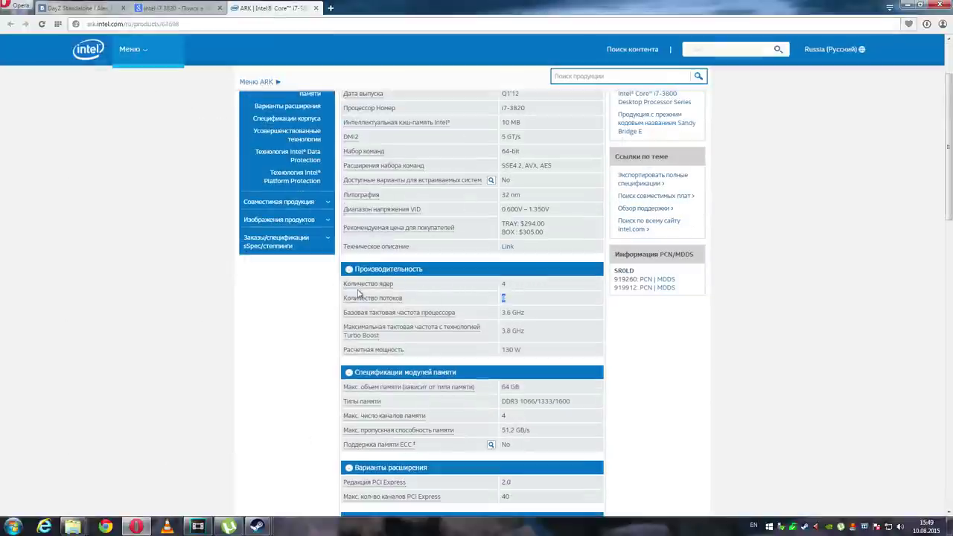
pyautogui.doubleClick(504, 284)
pyautogui.doubleClick(503, 299)
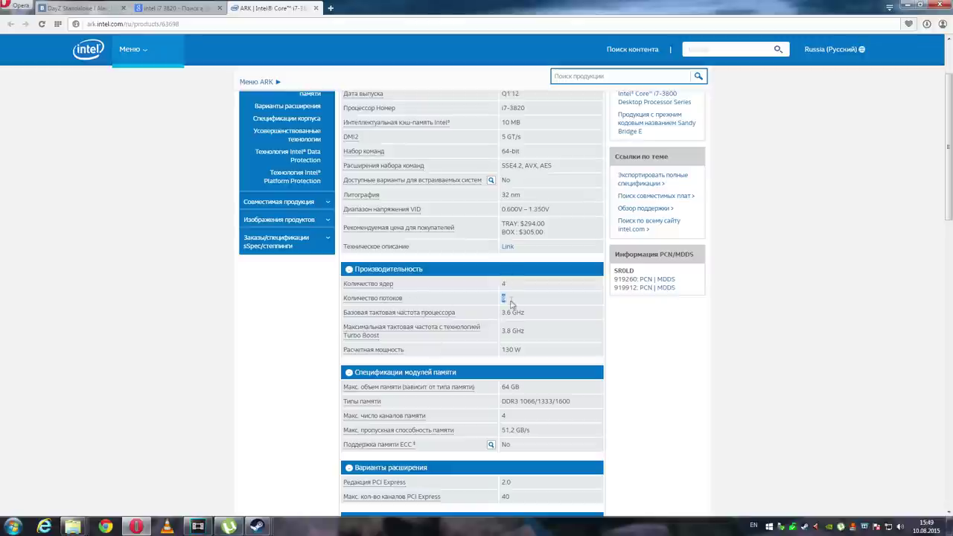
# Step: Compare the -exThreads launch parameter with the processor's thread count, confirm the DayZ launch options and minimise the browser
pyautogui.moveTo(256, 527)
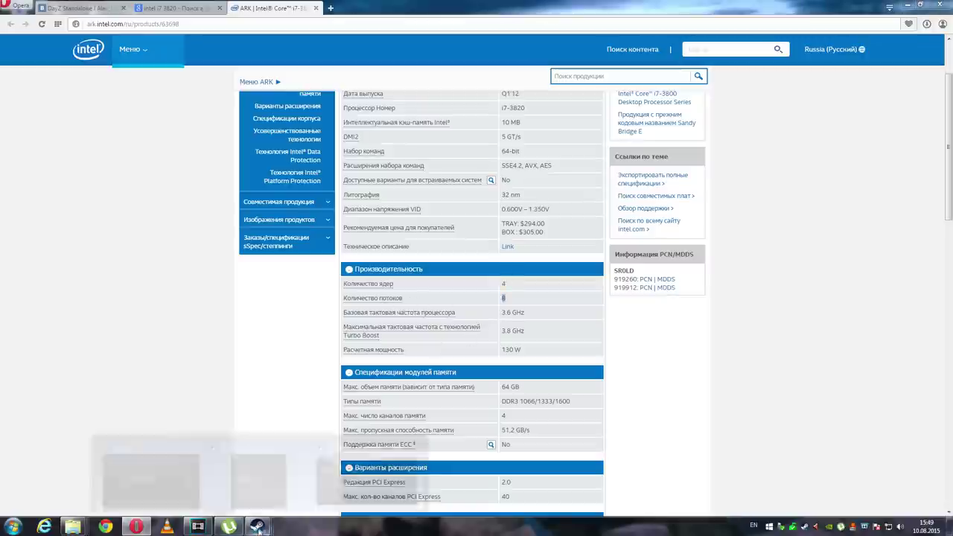
pyautogui.click(367, 469)
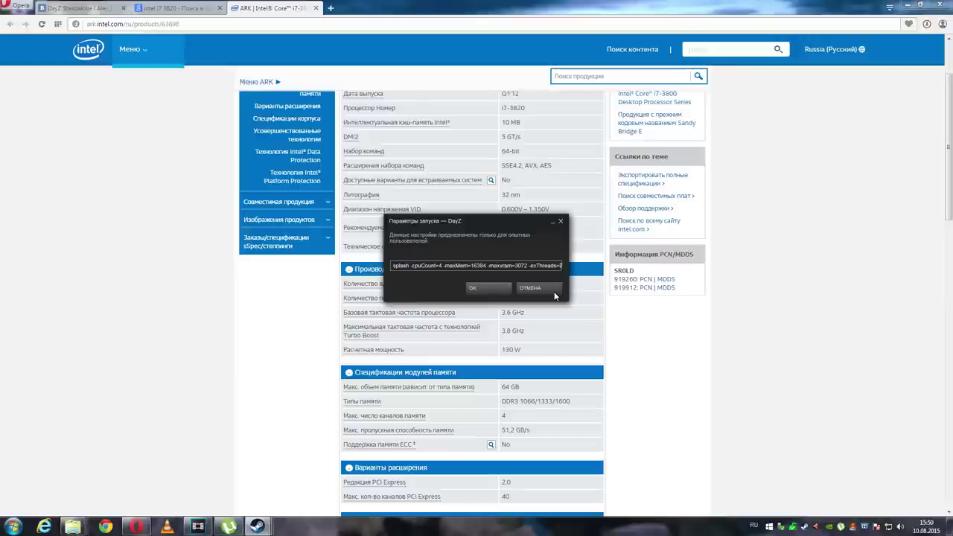
pyautogui.click(496, 324)
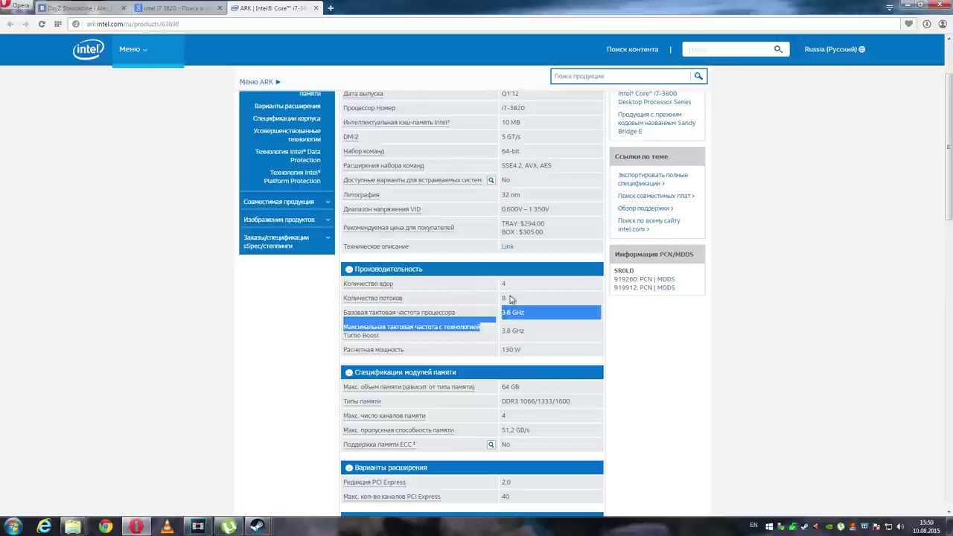
pyautogui.moveTo(253, 526)
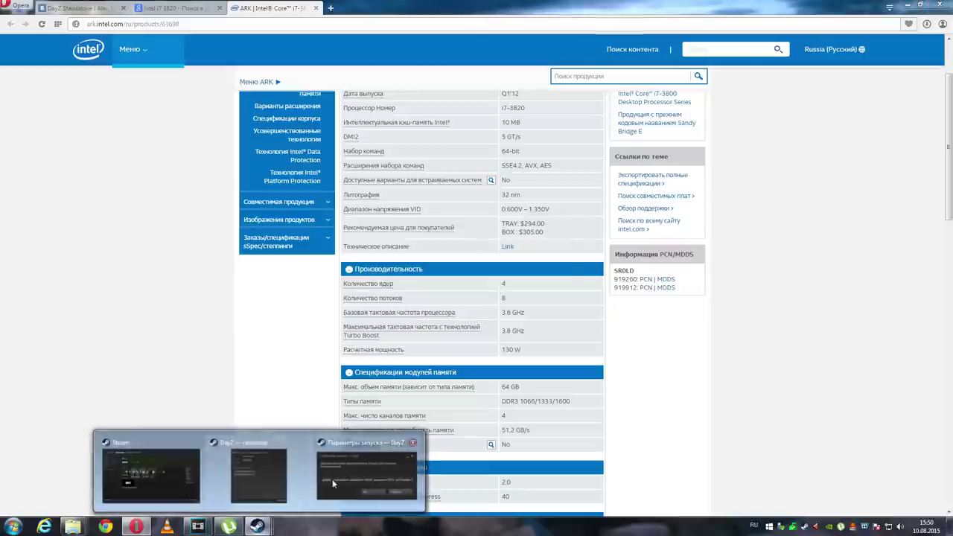
pyautogui.click(368, 472)
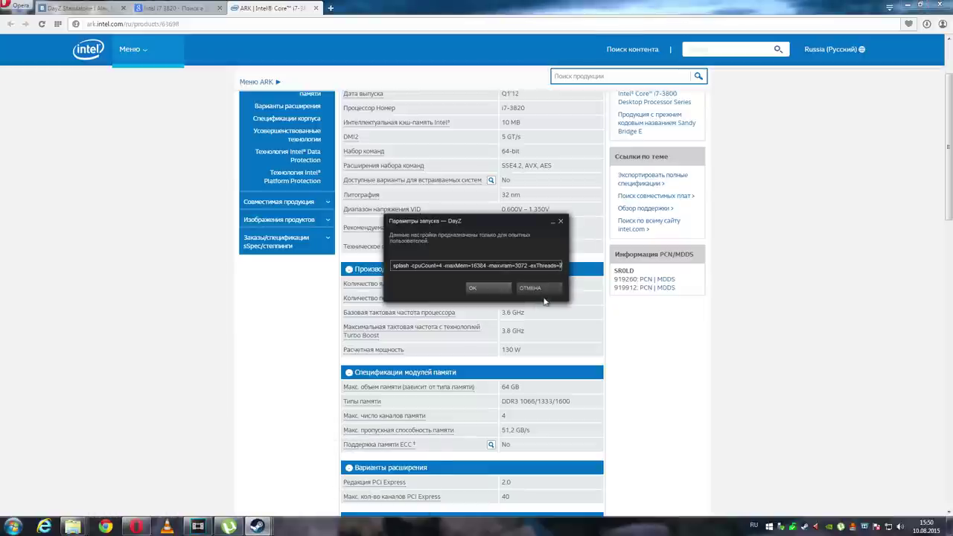
pyautogui.click(495, 290)
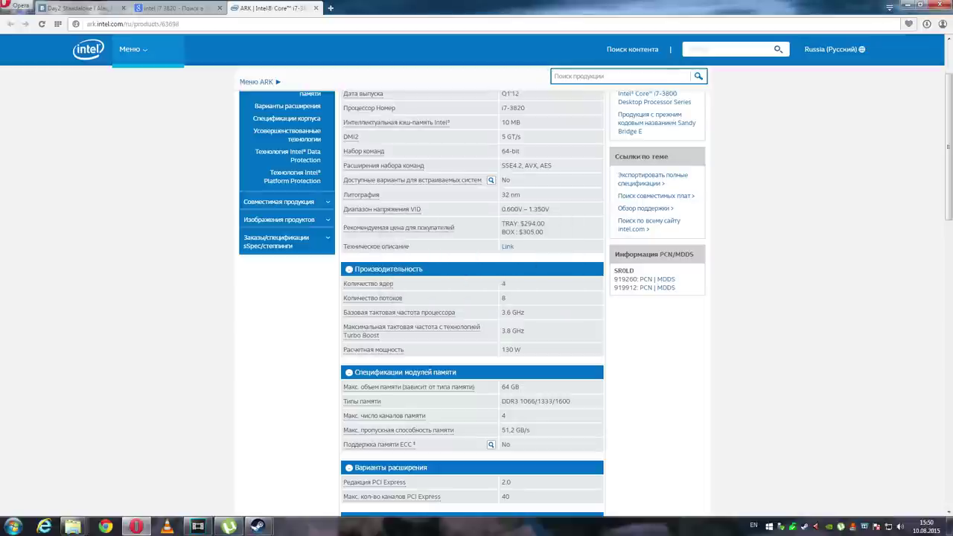
pyautogui.click(906, 6)
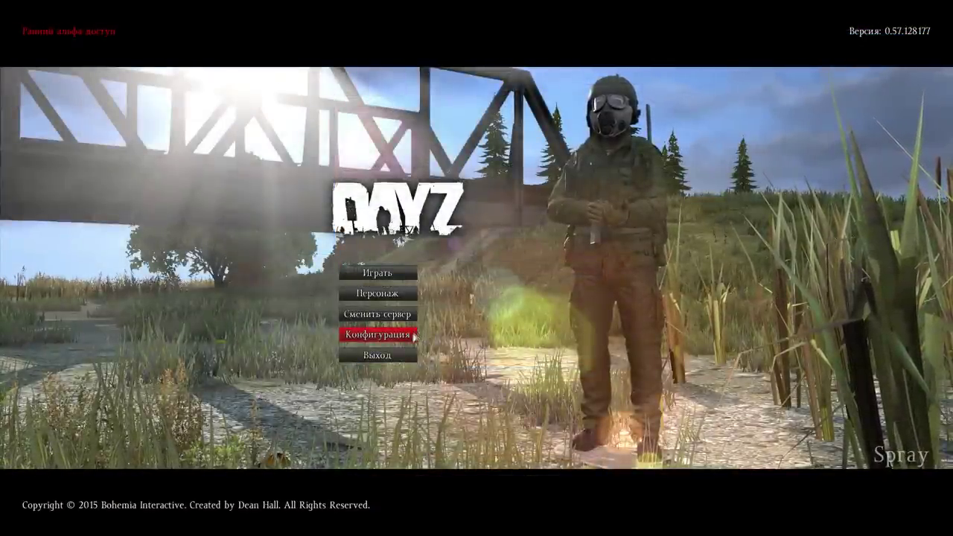
# Step: Open the video settings in the DayZ configuration and set VSync to Откл
pyautogui.click(410, 338)
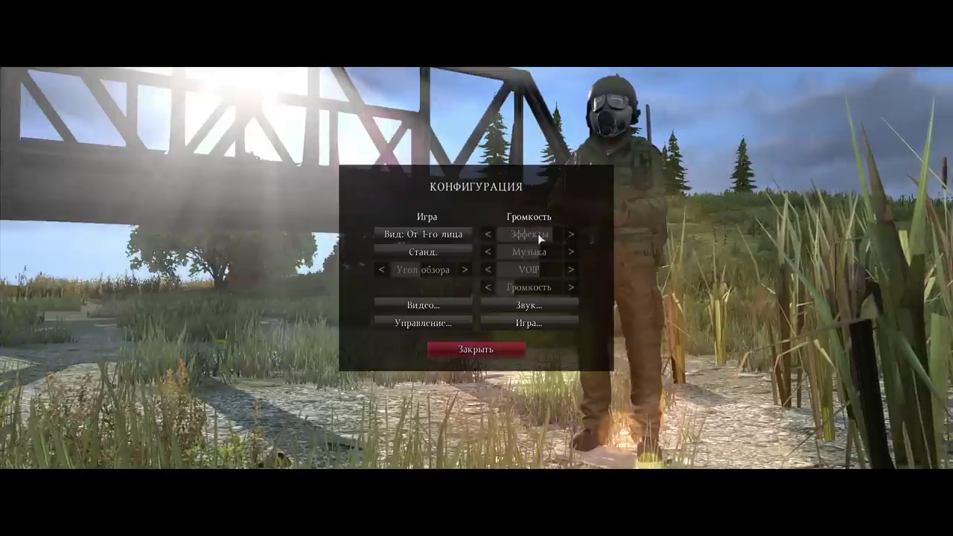
pyautogui.click(457, 306)
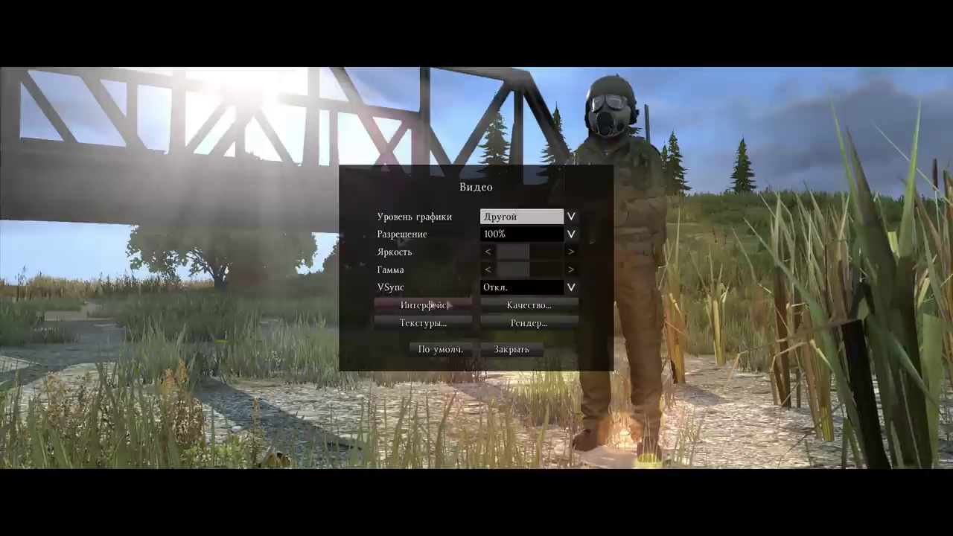
pyautogui.click(569, 286)
pyautogui.click(522, 300)
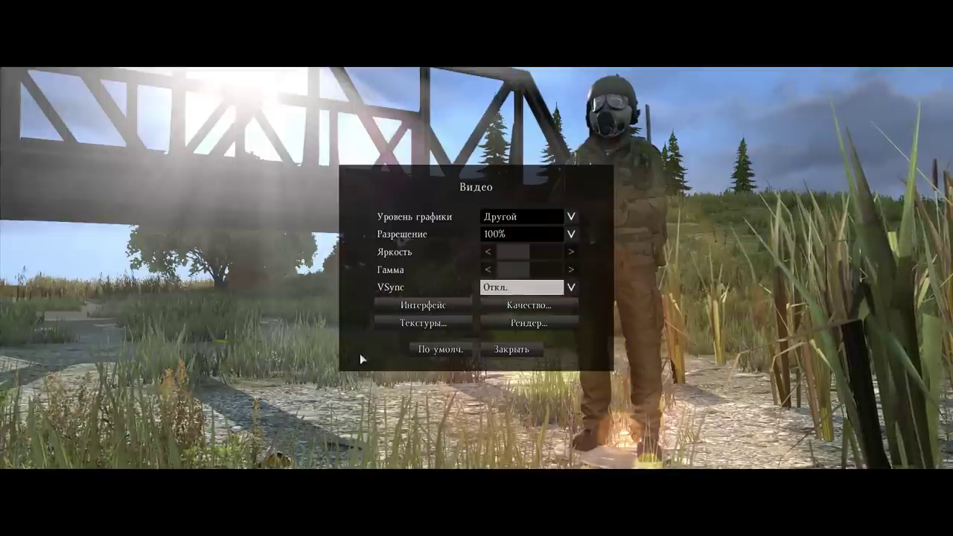
# Step: Open the quality settings and set both Объекты and Ландшафт to Норм
pyautogui.click(529, 304)
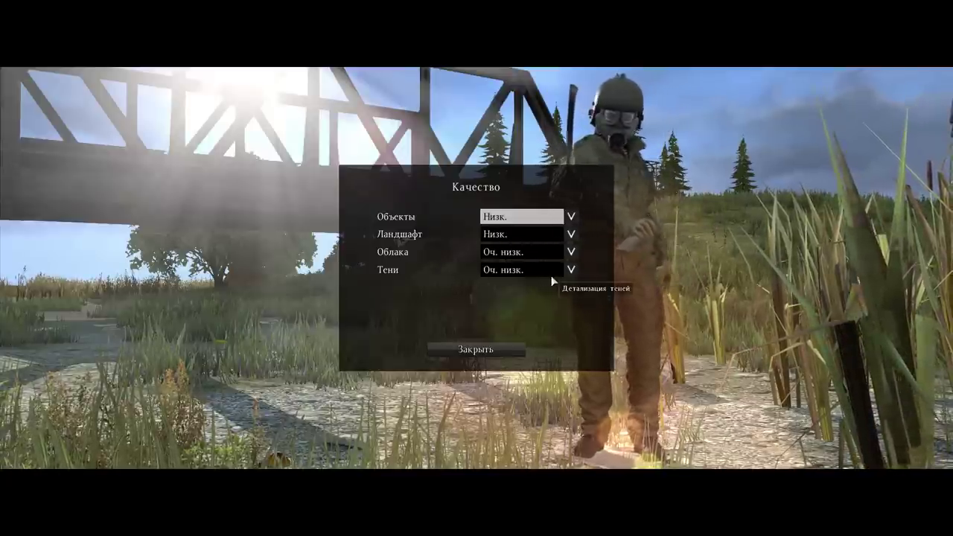
pyautogui.click(510, 218)
pyautogui.click(514, 253)
pyautogui.click(519, 235)
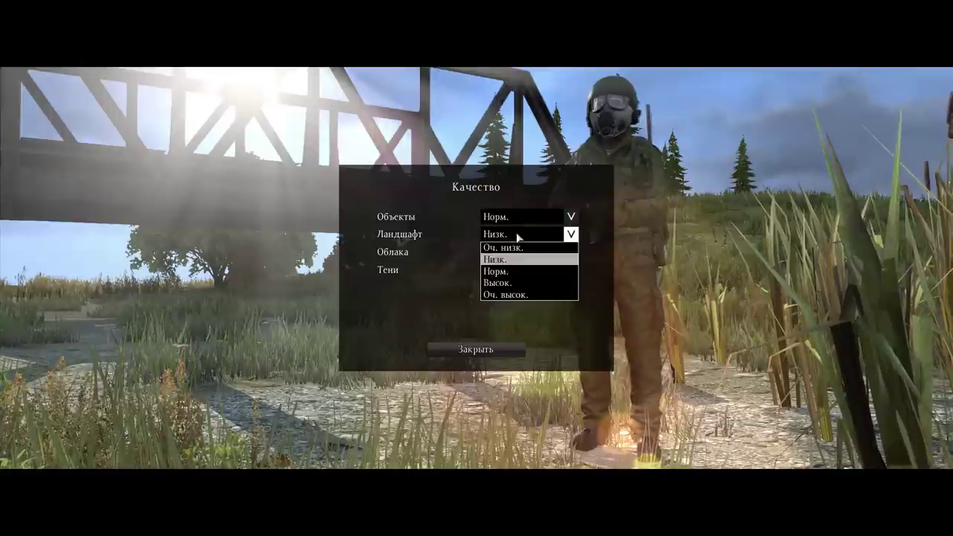
pyautogui.click(496, 270)
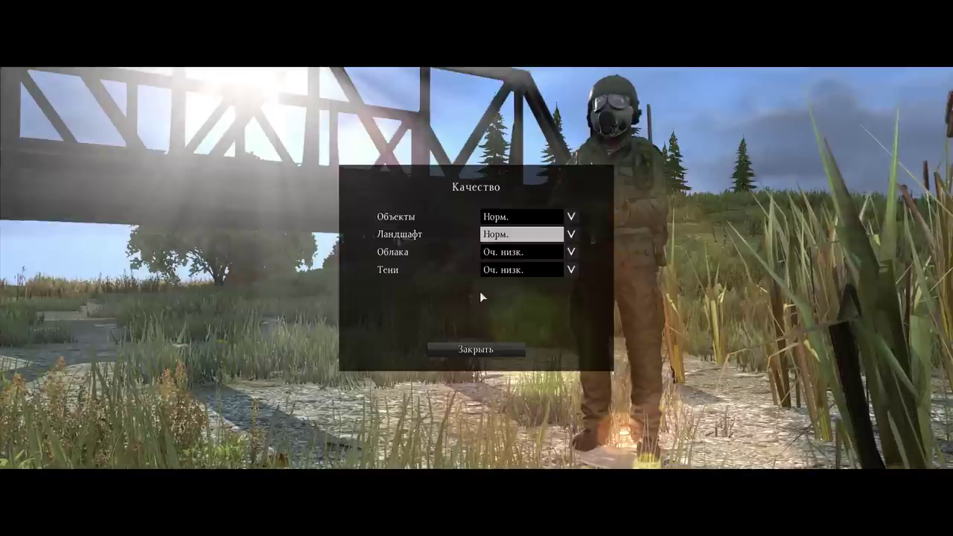
# Step: Set Ландшафт and Объекты back to Низк. and close the quality settings
pyautogui.click(533, 236)
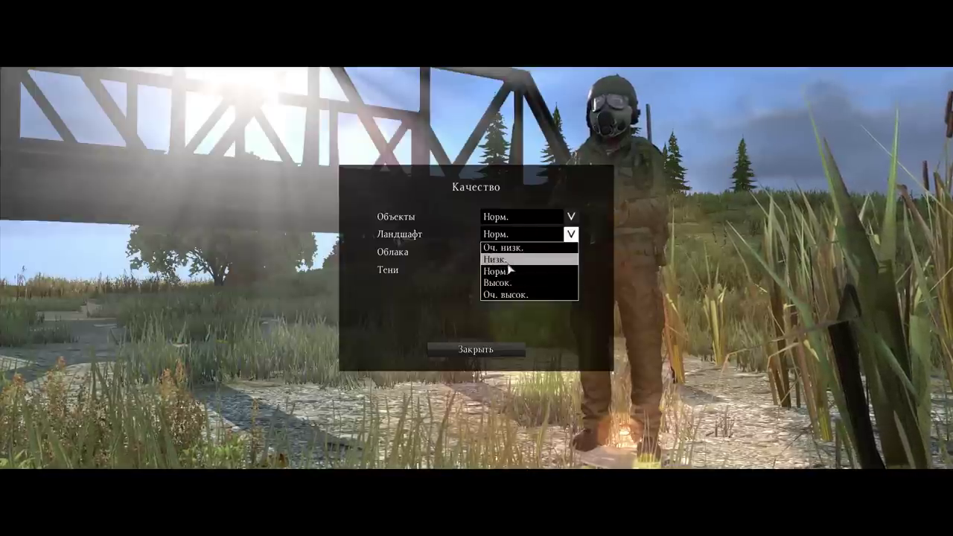
pyautogui.click(508, 261)
pyautogui.click(524, 216)
pyautogui.click(504, 243)
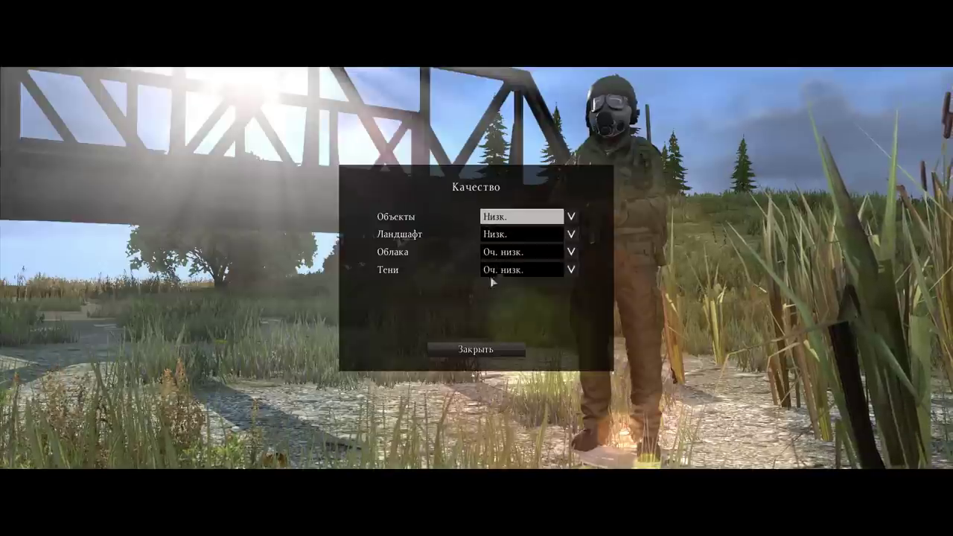
pyautogui.click(510, 348)
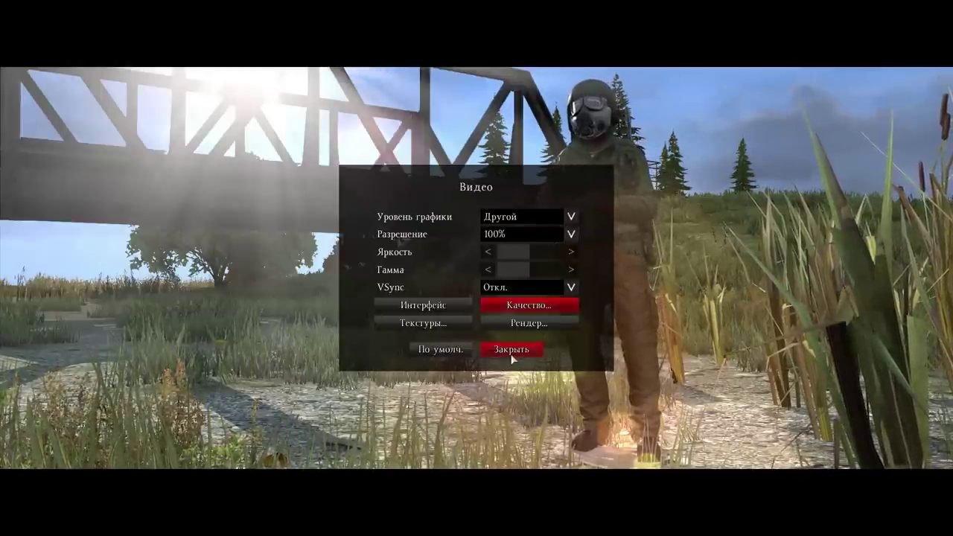
# Step: Open the texture settings, review the Детализация and Фильтрация options, and close the settings without changing them
pyautogui.click(435, 321)
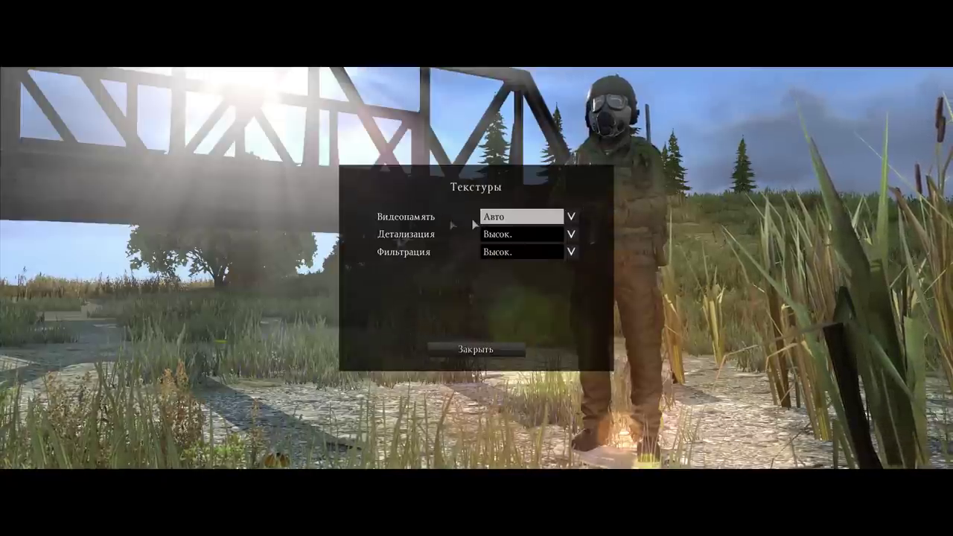
pyautogui.click(509, 236)
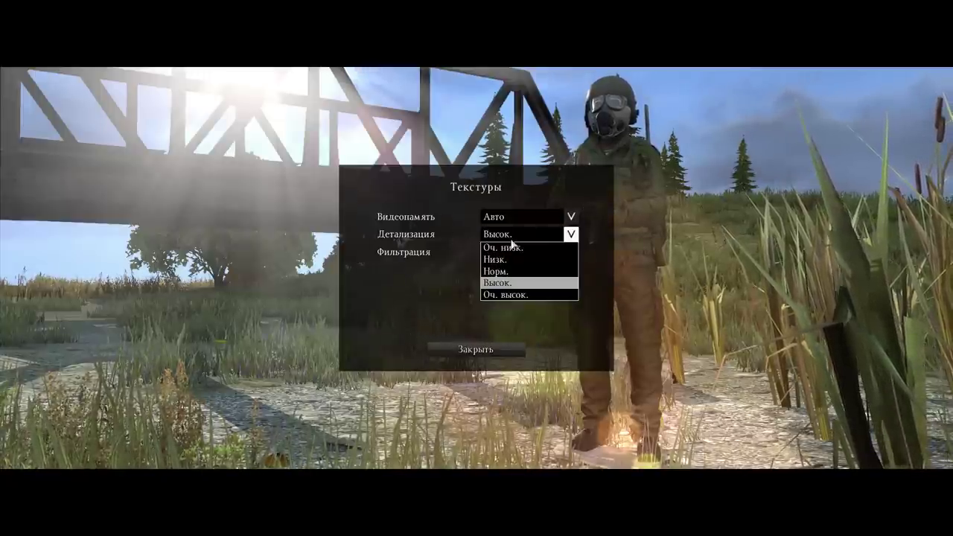
pyautogui.click(509, 238)
pyautogui.click(507, 253)
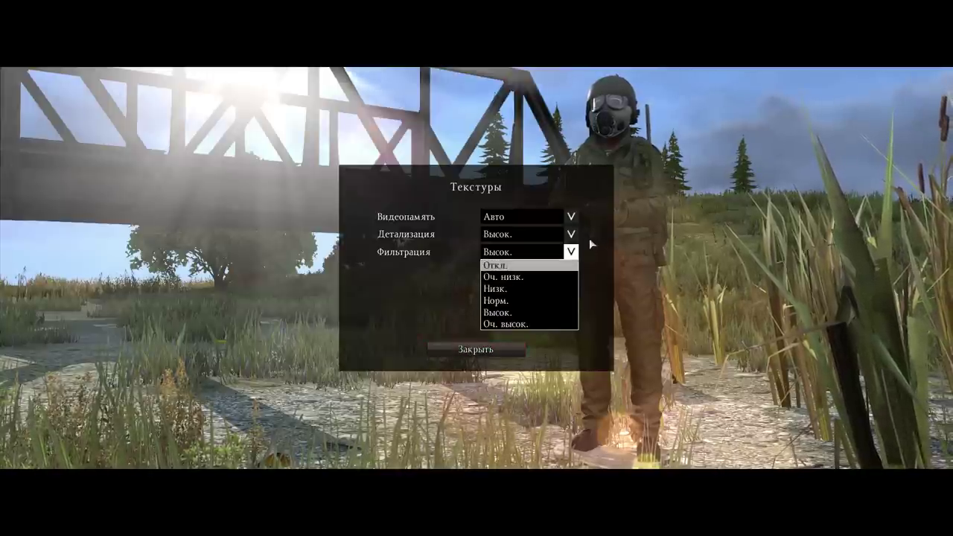
pyautogui.click(571, 252)
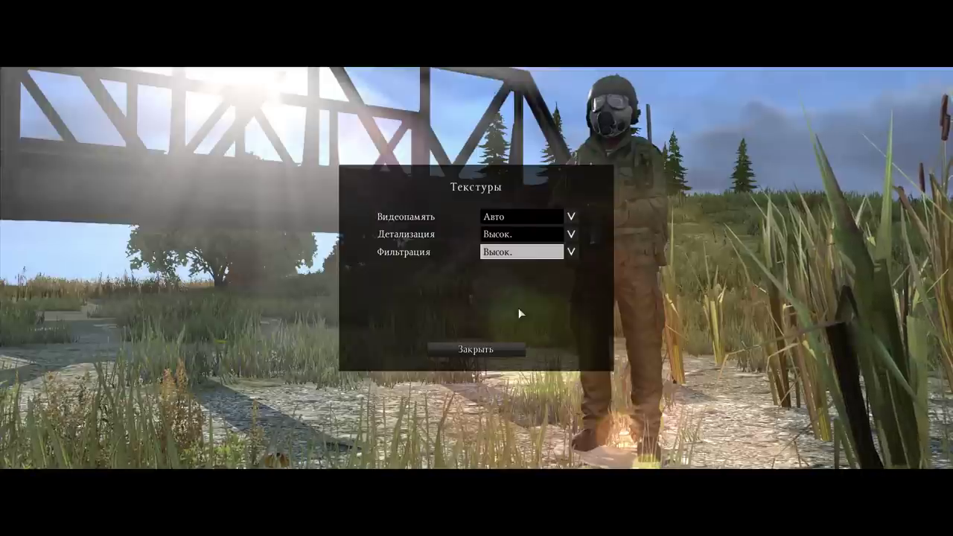
pyautogui.click(505, 350)
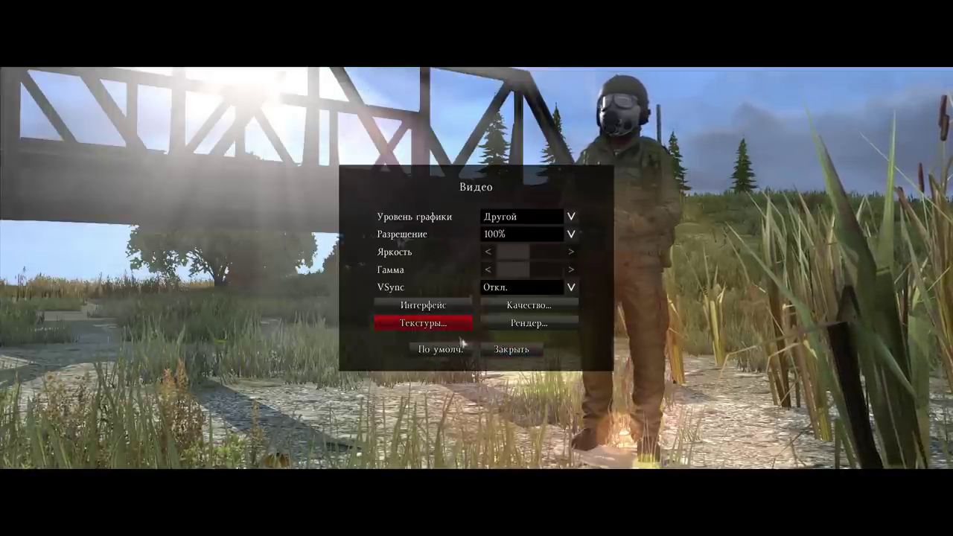
# Step: Open the render settings, switch Сглаживание to Откл. and return it to Низк
pyautogui.click(536, 322)
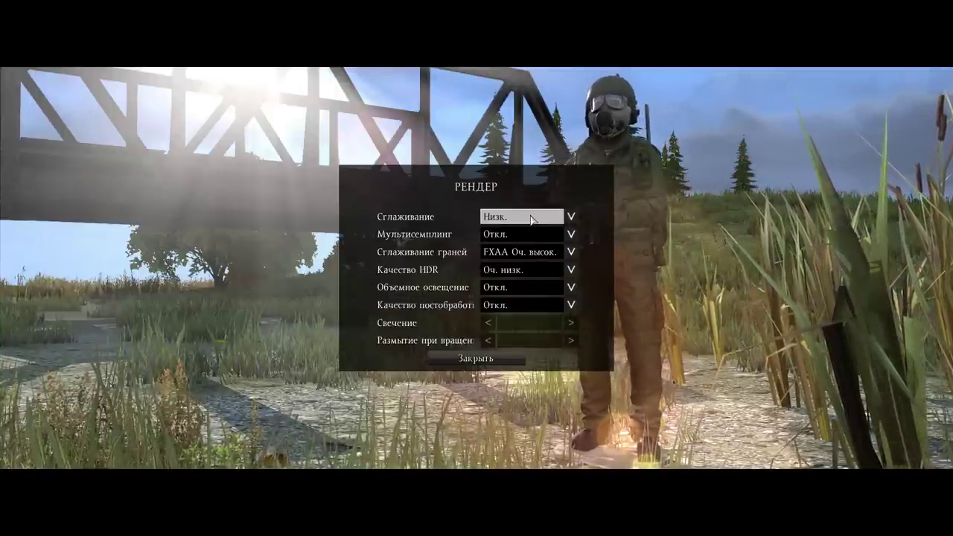
pyautogui.click(566, 217)
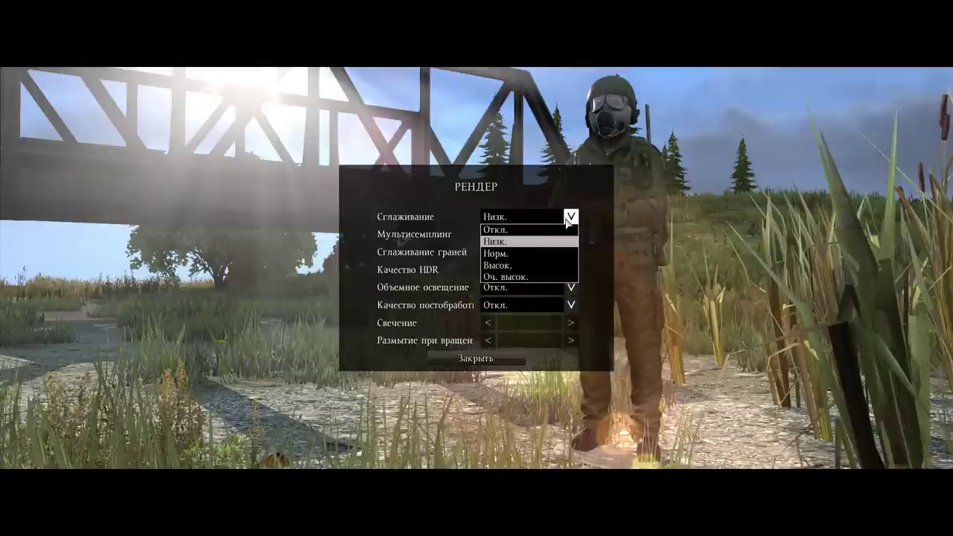
pyautogui.click(506, 242)
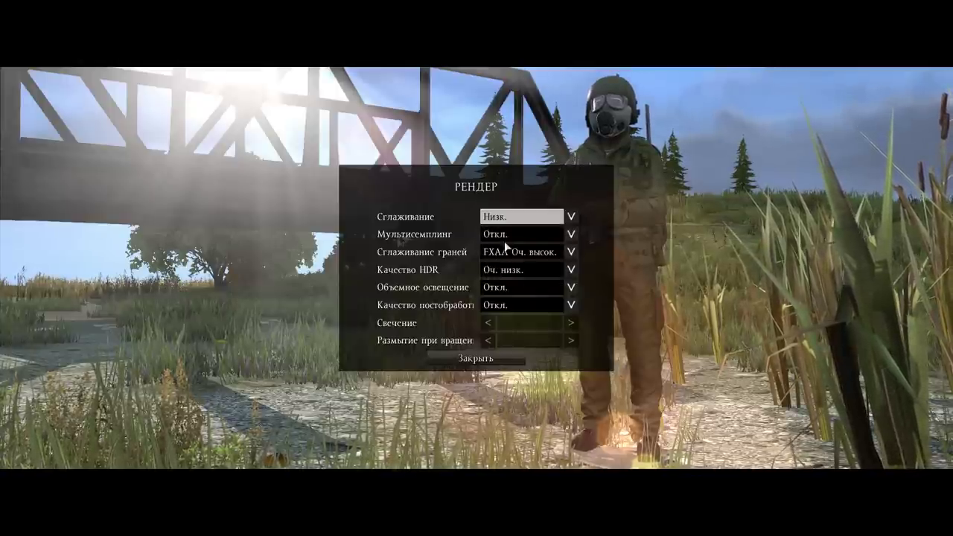
pyautogui.click(571, 218)
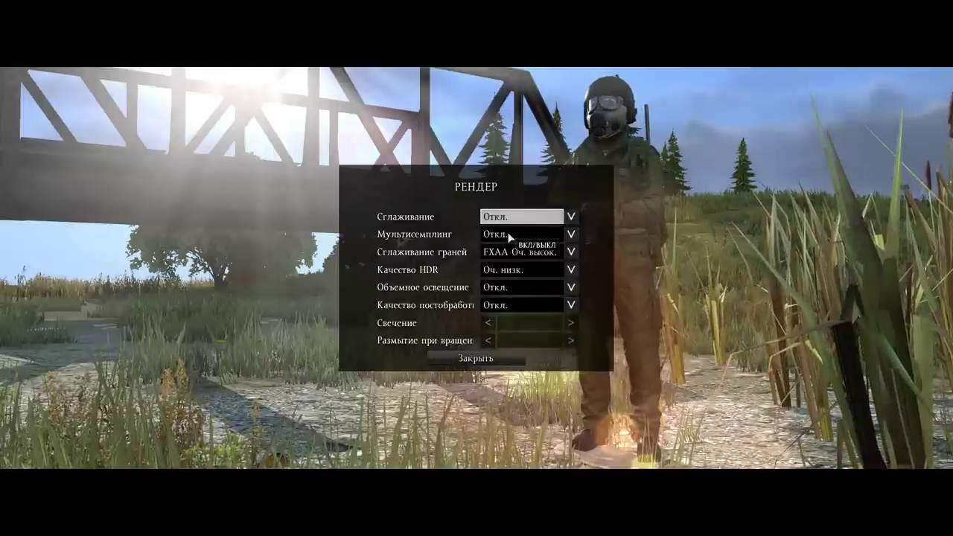
pyautogui.click(519, 217)
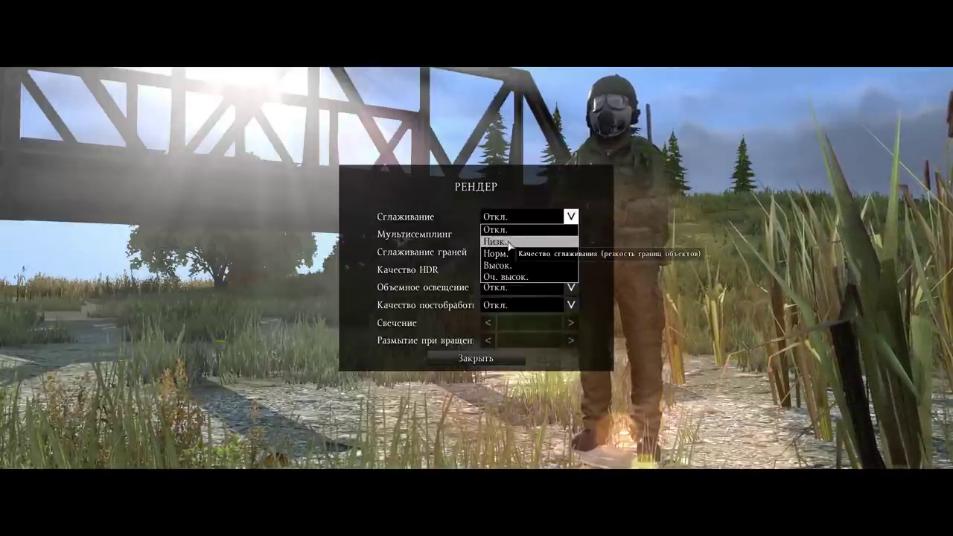
pyautogui.click(509, 242)
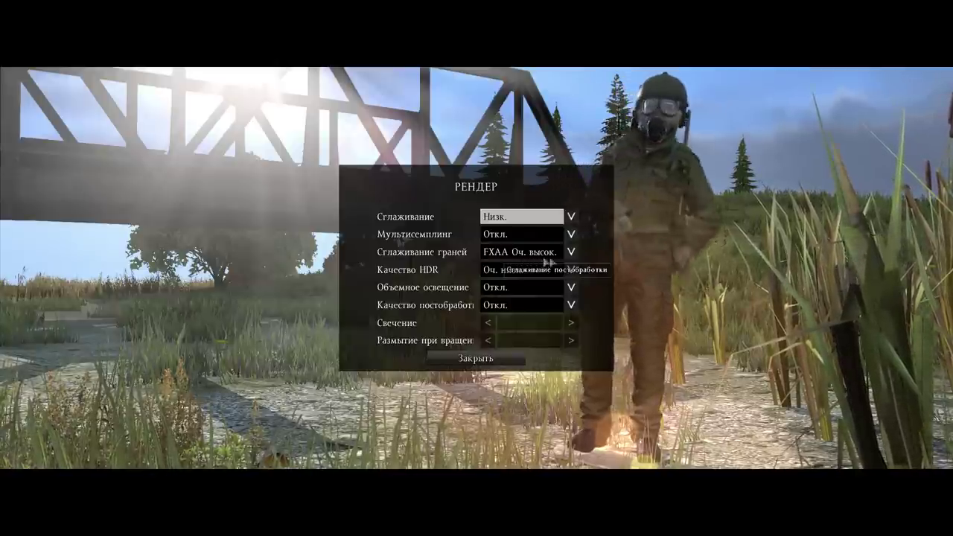
# Step: Review the edge smoothing, HDR quality, volumetric lighting and post-processing settings, and close the render settings
pyautogui.click(571, 252)
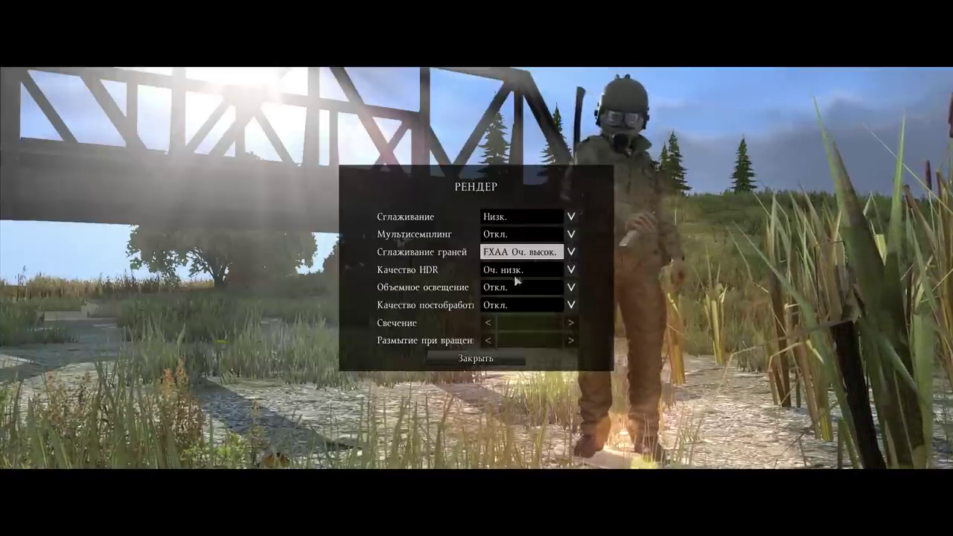
pyautogui.click(568, 271)
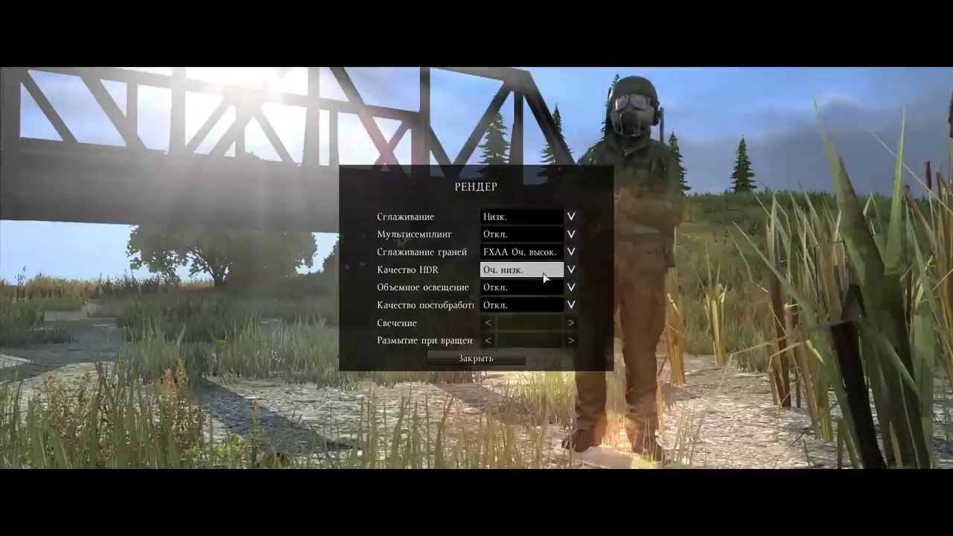
pyautogui.click(545, 287)
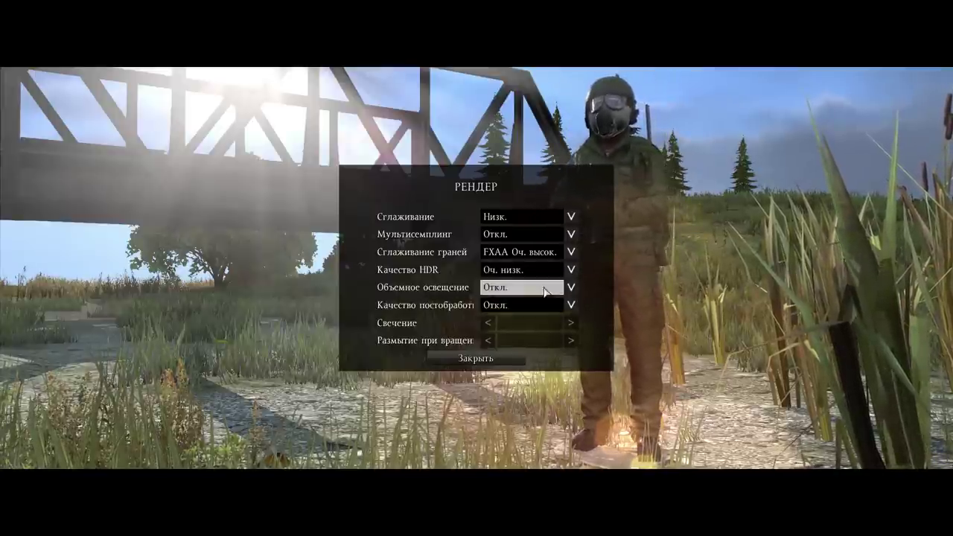
pyautogui.click(526, 306)
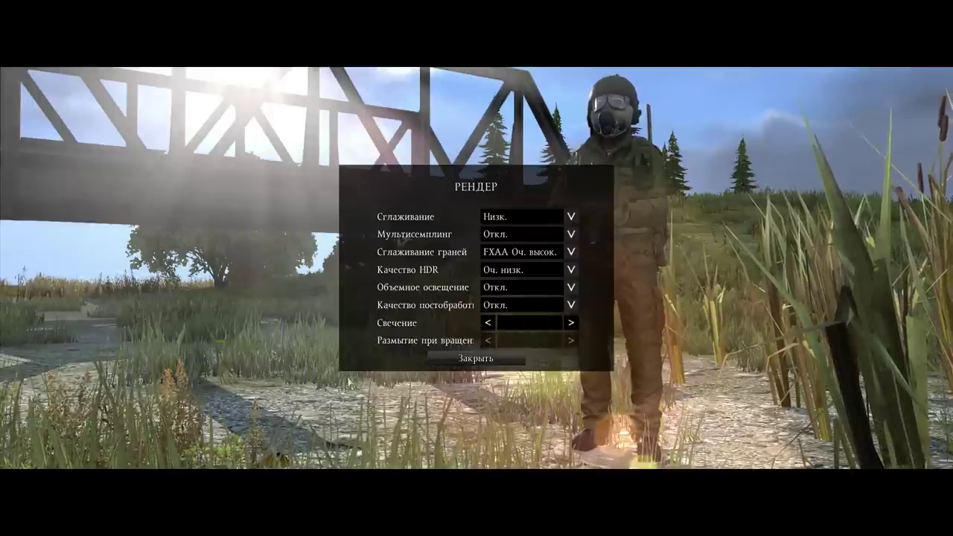
pyautogui.click(511, 360)
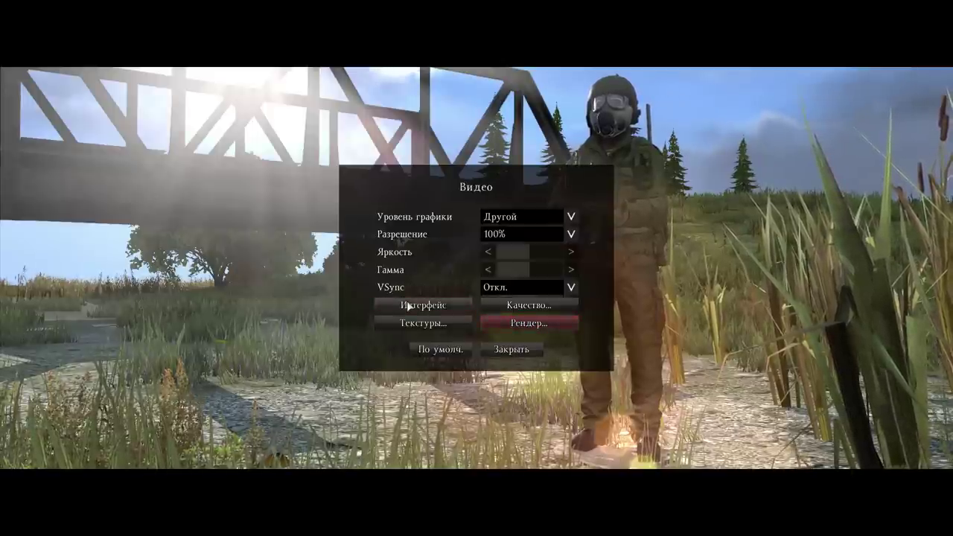
# Step: Open the user interface settings and examine the available Разрешение options without choosing a different one
pyautogui.click(387, 304)
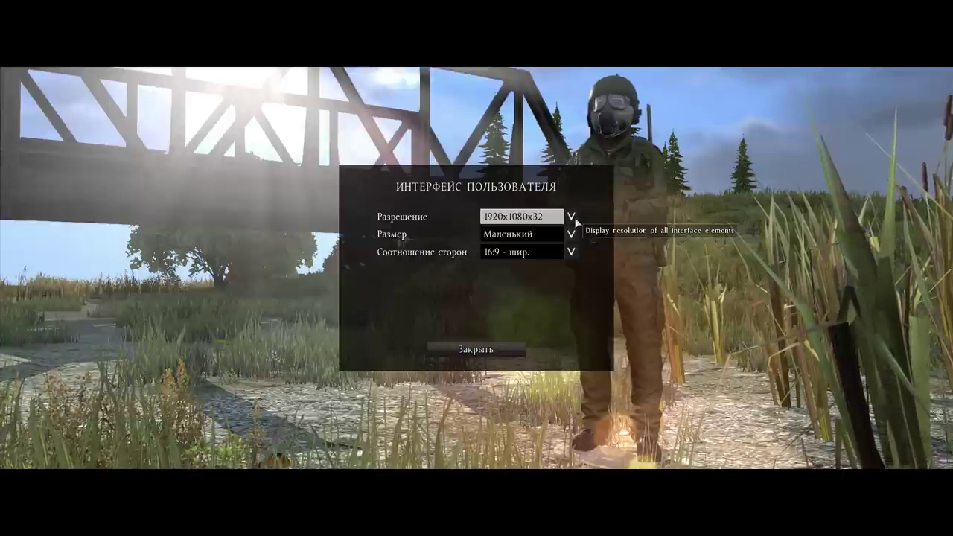
pyautogui.click(506, 217)
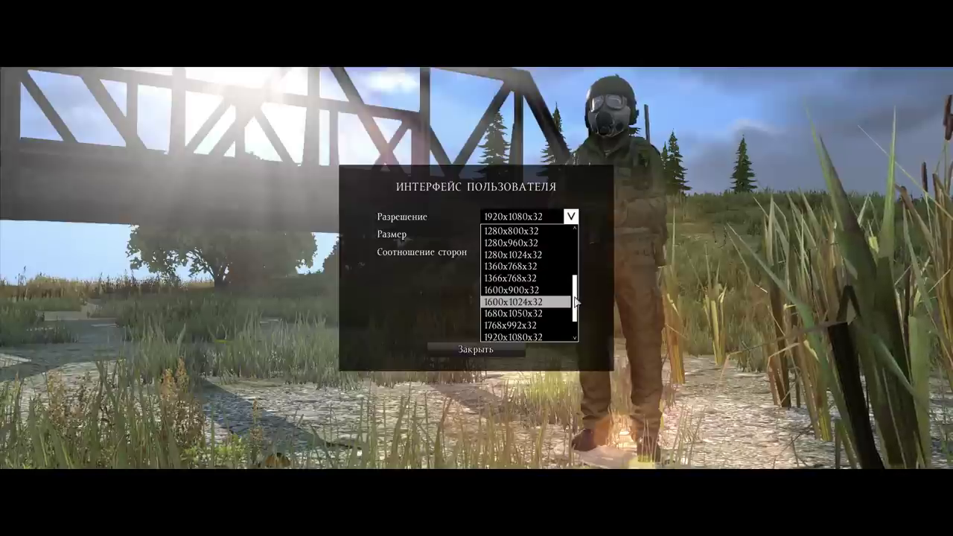
pyautogui.scroll(-1, 577, 336)
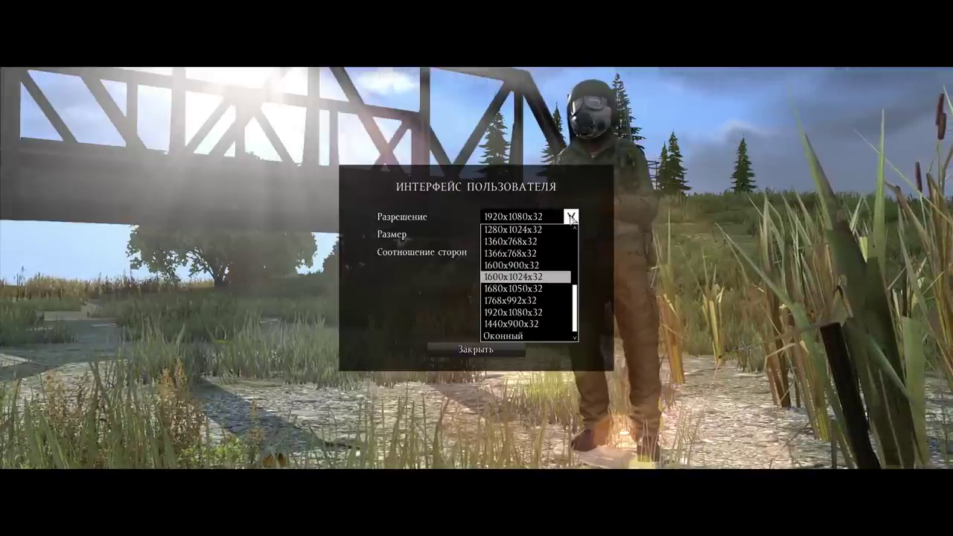
pyautogui.click(477, 276)
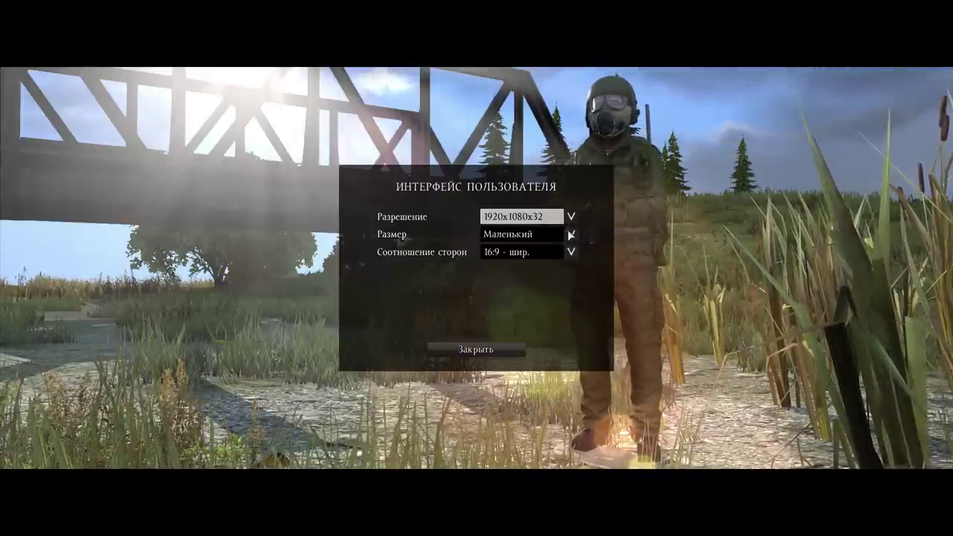
# Step: Try the interface Размер at Нормальный and return it to Маленький
pyautogui.click(543, 232)
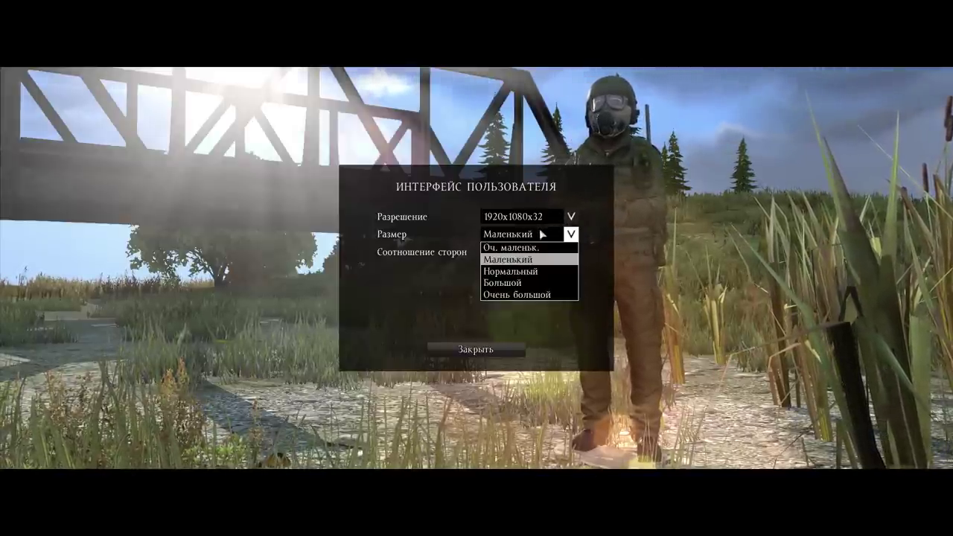
pyautogui.click(513, 270)
pyautogui.click(597, 224)
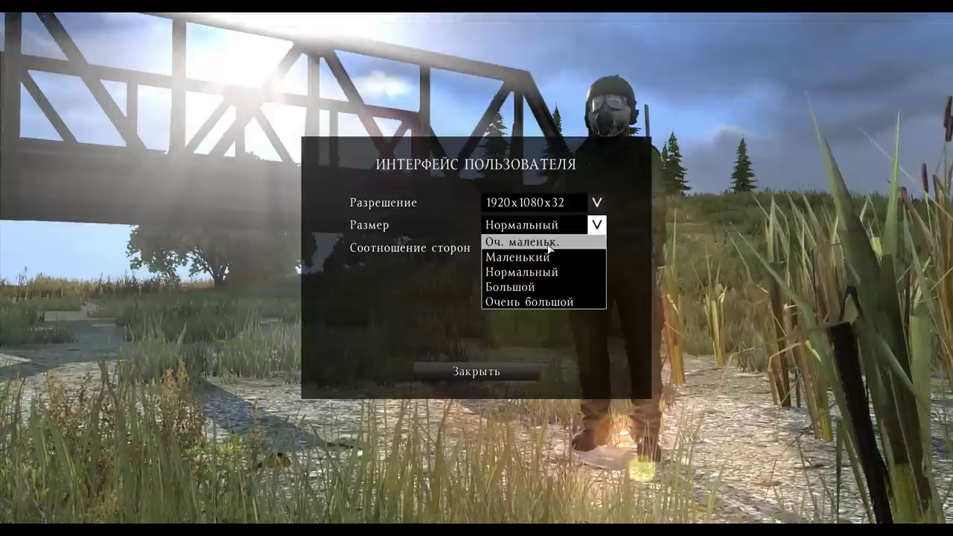
pyautogui.click(528, 255)
# Step: Review the Соотношение сторон options, and close the interface and video settings
pyautogui.click(525, 251)
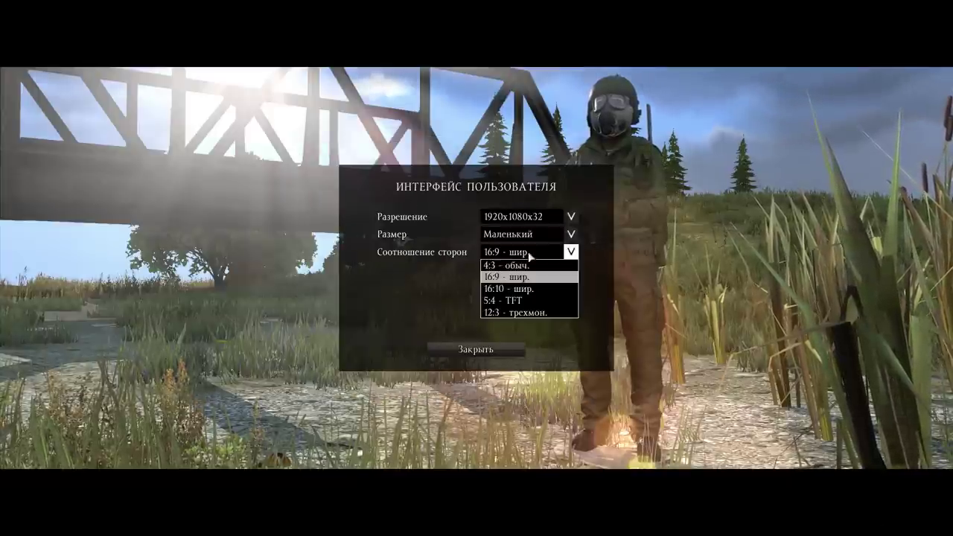
pyautogui.click(453, 351)
pyautogui.click(503, 349)
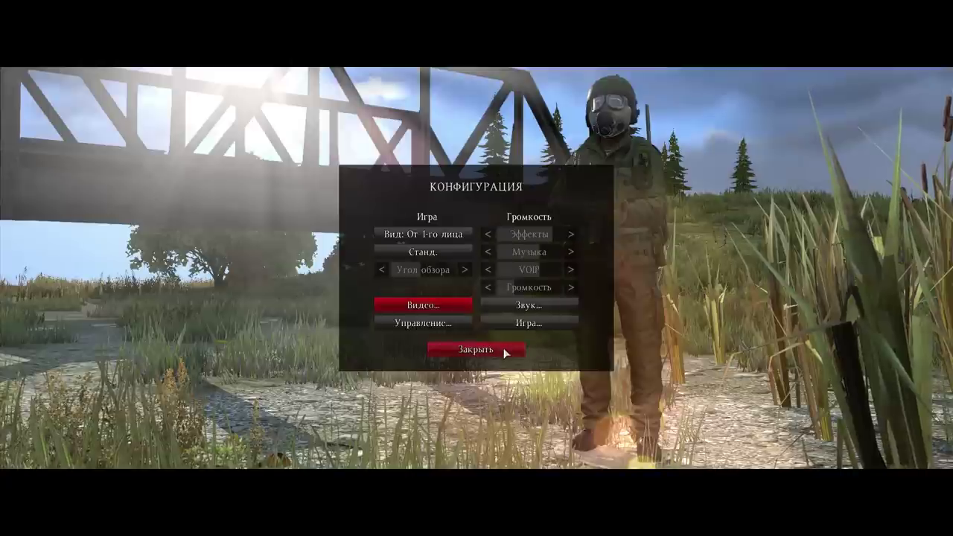
# Step: Look at the language and camera shake options in the game settings, and close the configuration
pyautogui.click(506, 326)
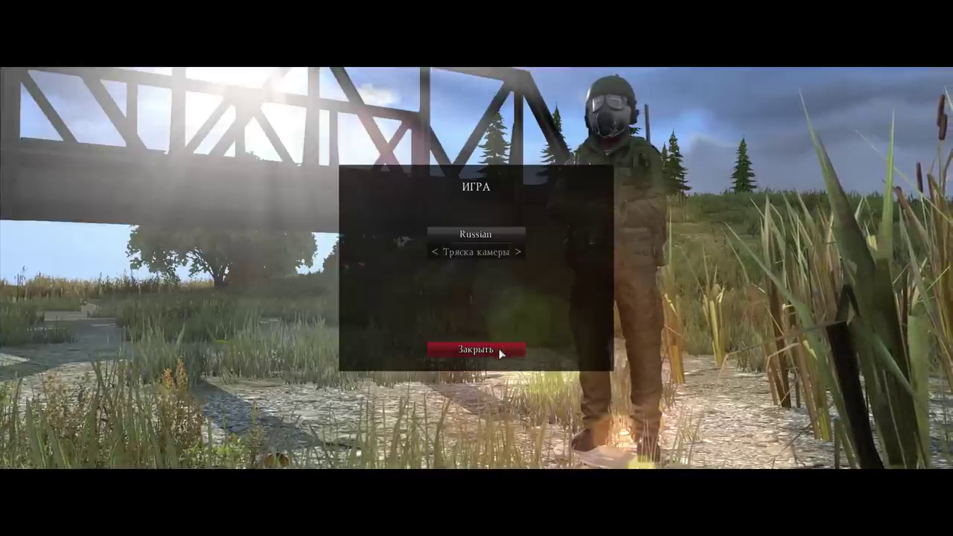
pyautogui.click(476, 349)
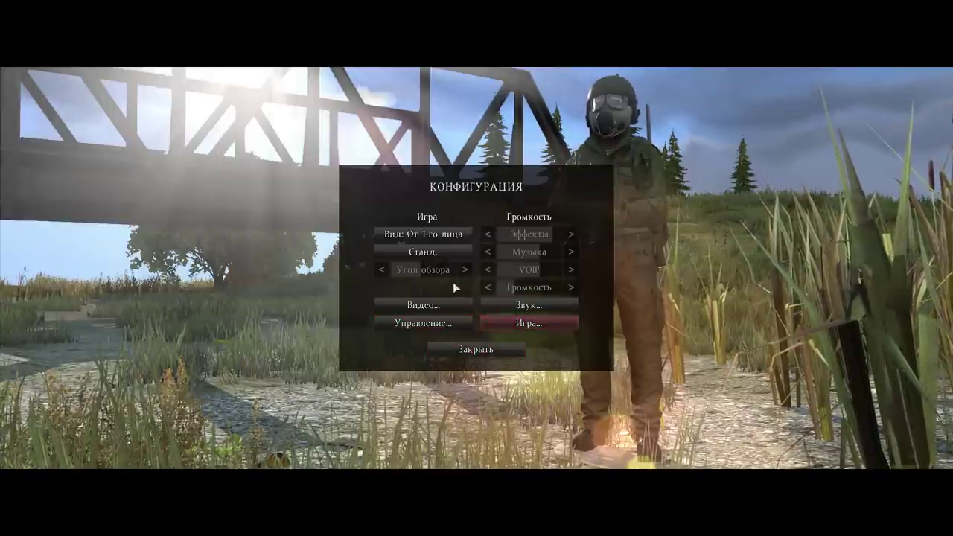
pyautogui.click(499, 351)
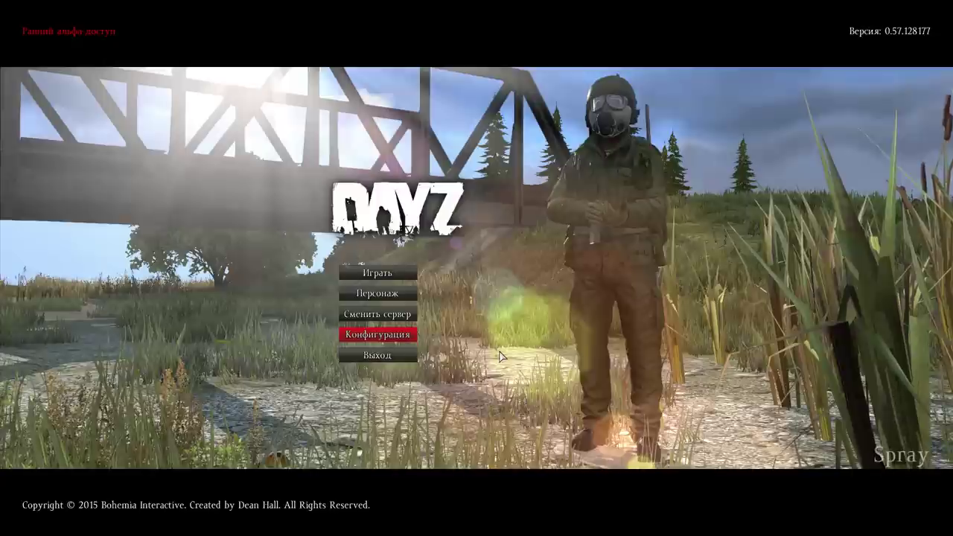
# Step: Exit DayZ and open the user's personal folder from the desktop
pyautogui.click(409, 356)
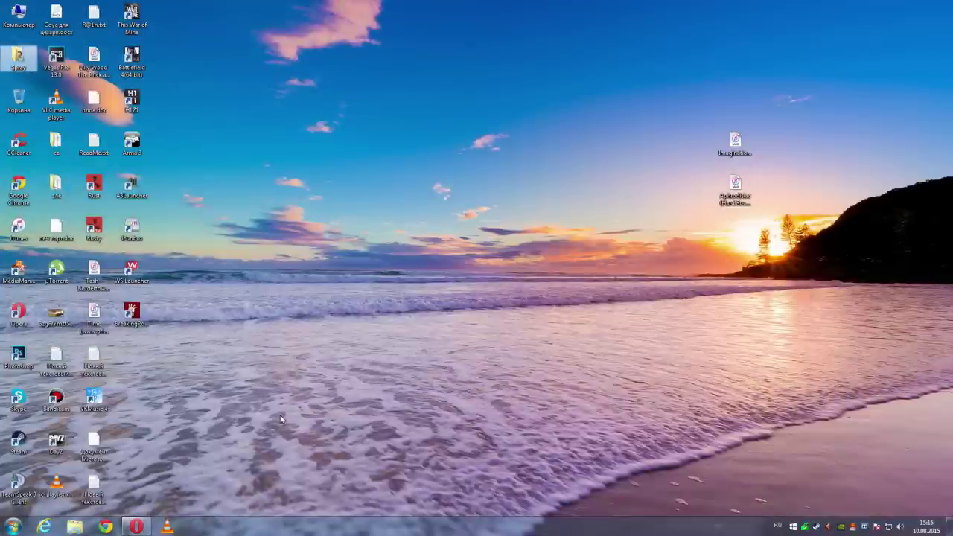
pyautogui.doubleClick(21, 56)
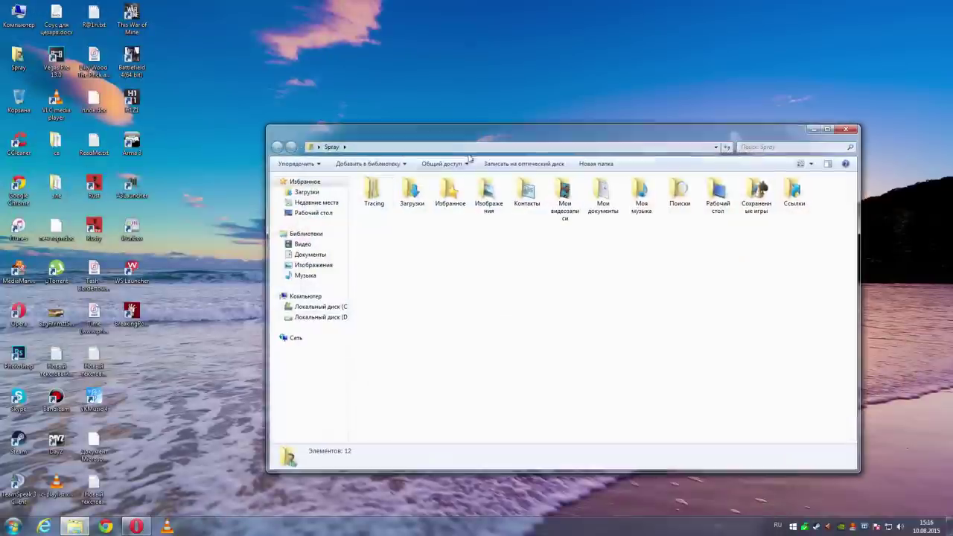
# Step: Open the DayZ folder inside Мои документы
pyautogui.click(572, 212)
pyautogui.doubleClick(603, 195)
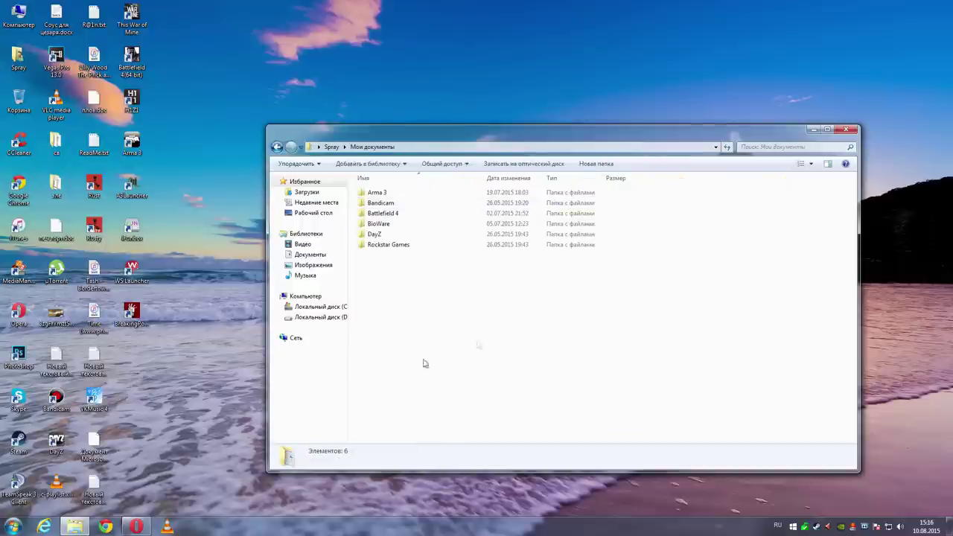
pyautogui.doubleClick(371, 231)
# Step: Check the Только чтение attribute in the properties of the main DayZProfile file, and close the properties
pyautogui.rightClick(380, 213)
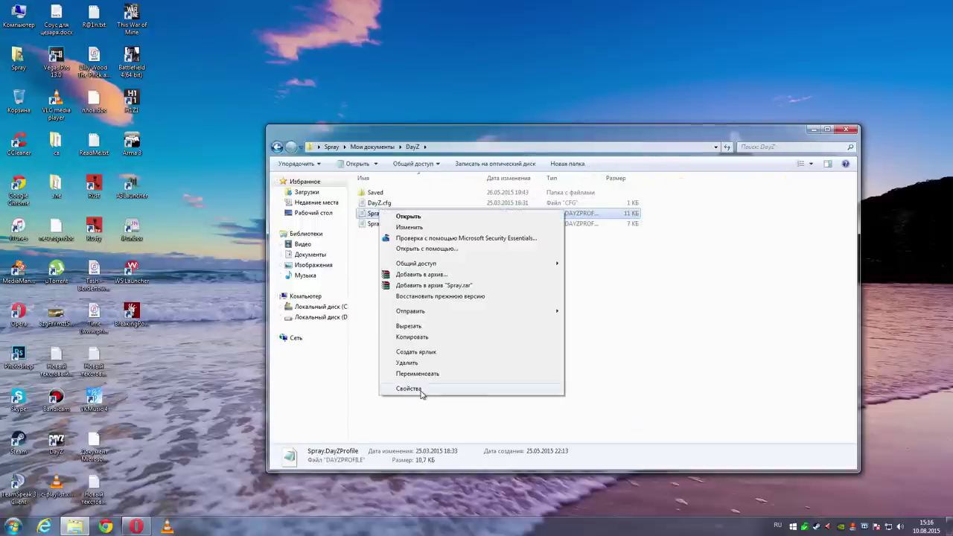
pyautogui.click(358, 287)
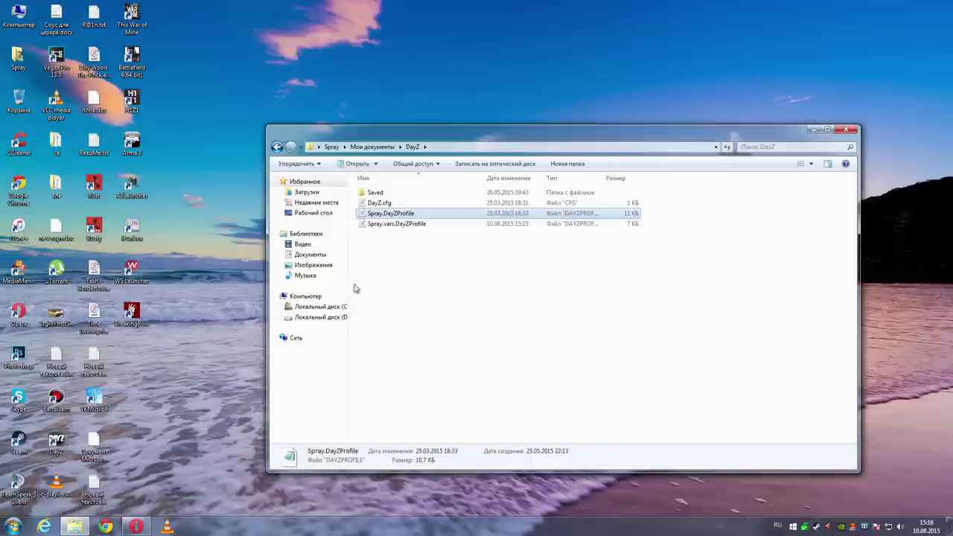
pyautogui.rightClick(382, 213)
pyautogui.click(406, 392)
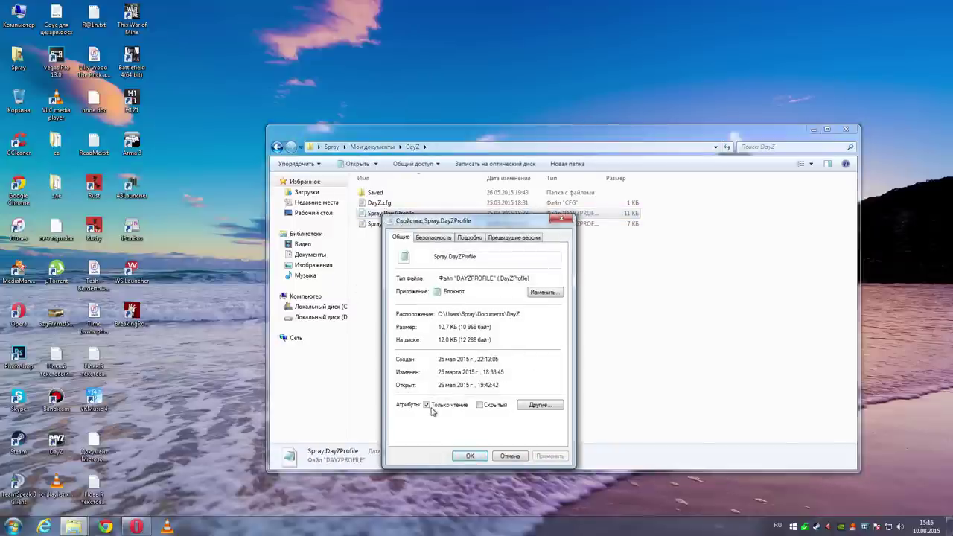
pyautogui.click(469, 456)
# Step: Check the Только чтение attribute of DayZ.cfg, and close its properties and the folder
pyautogui.rightClick(380, 203)
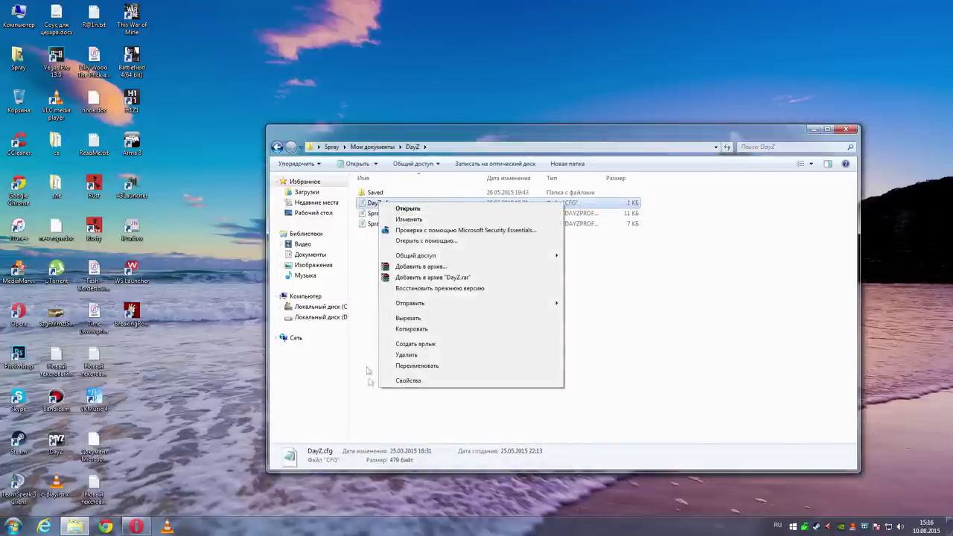
pyautogui.click(409, 381)
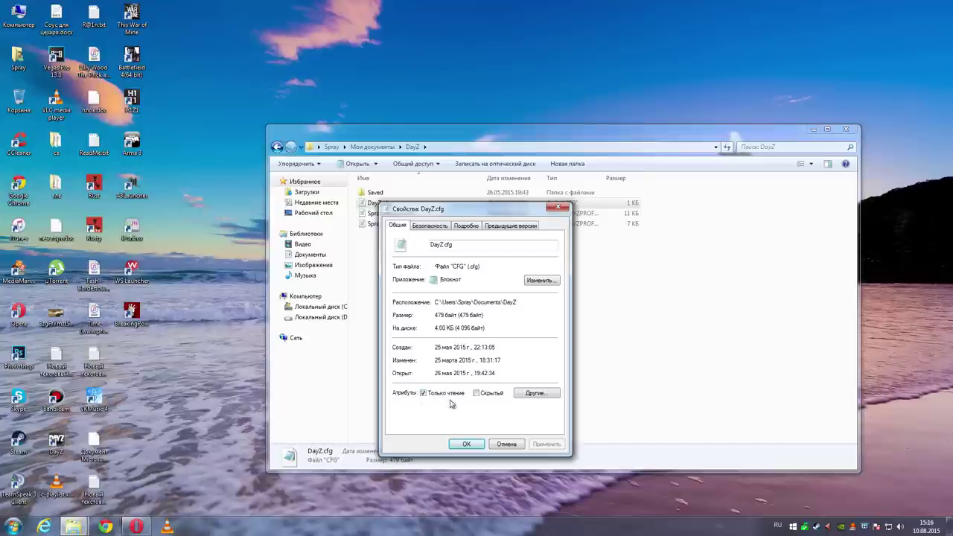
pyautogui.click(467, 444)
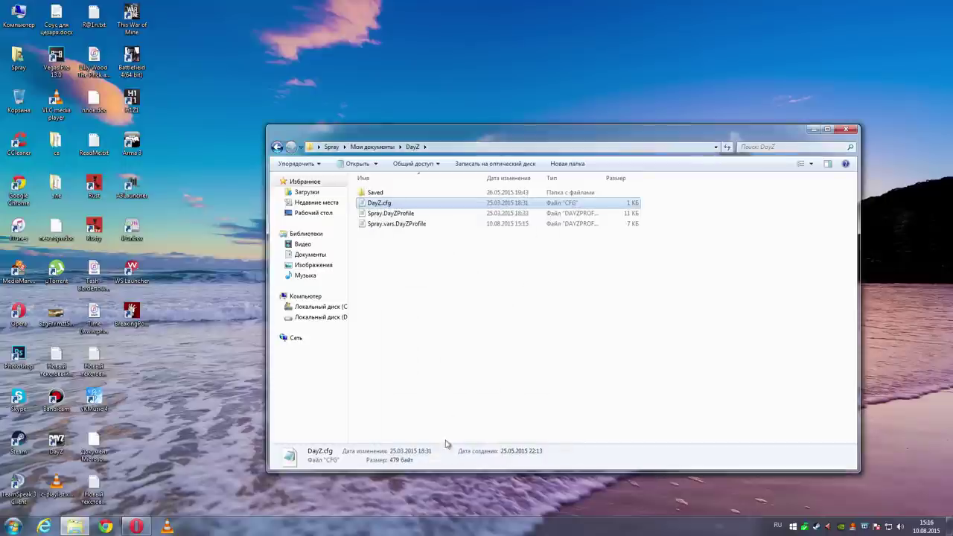
pyautogui.click(846, 132)
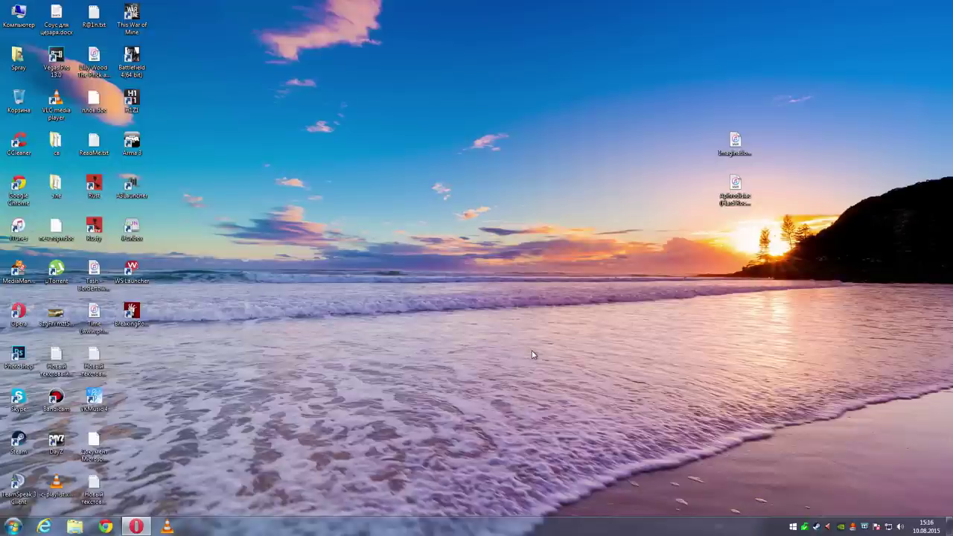
# Step: Open the inner CoreParkingManager folder under Программы on drive D
pyautogui.click(333, 333)
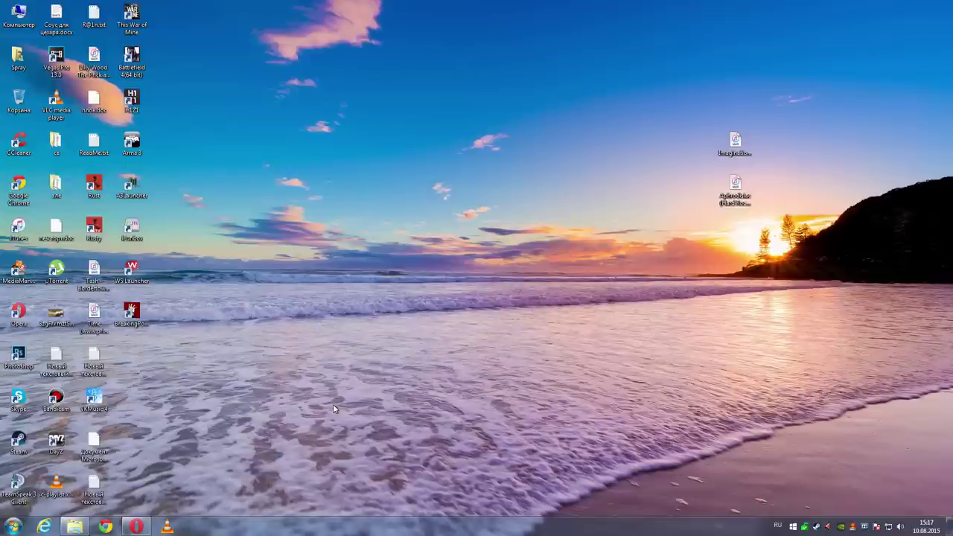
pyautogui.click(74, 526)
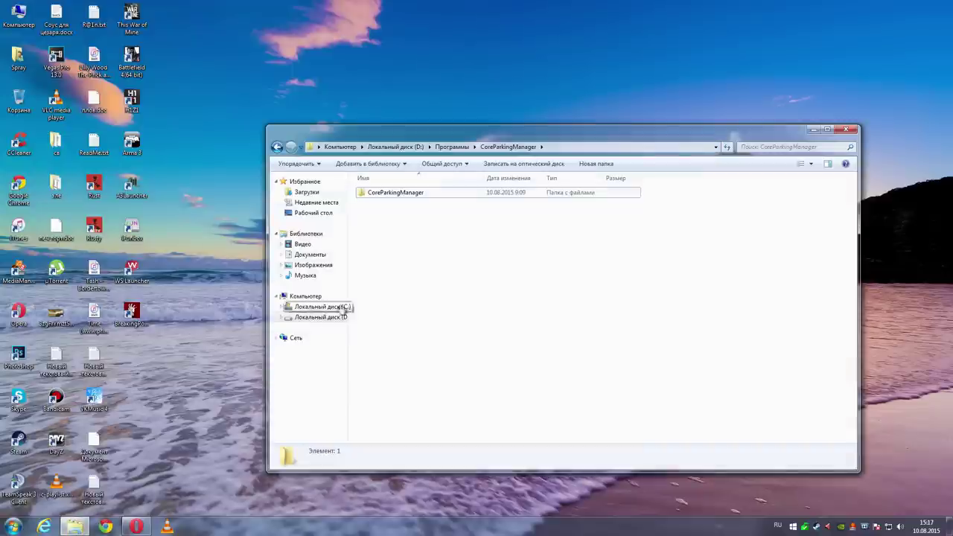
pyautogui.doubleClick(421, 195)
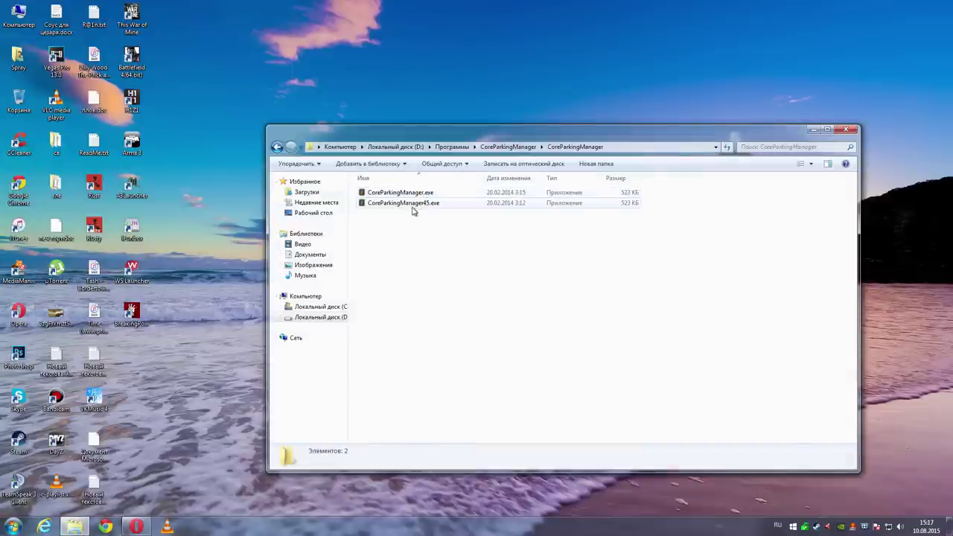
# Step: Compare the two programs in the folder, CoreParkingManager.exe and CoreParkingManager45.exe
pyautogui.moveTo(412, 212)
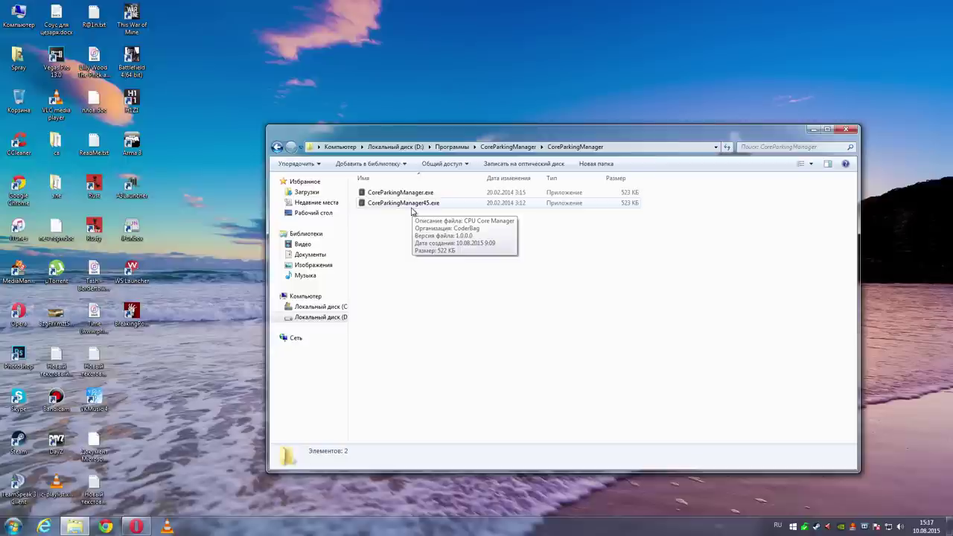
pyautogui.click(402, 193)
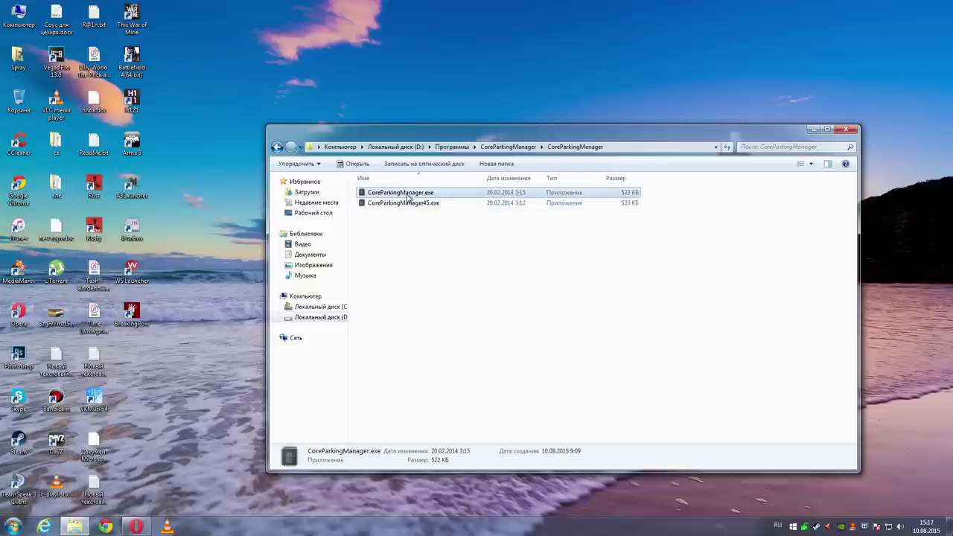
pyautogui.click(411, 203)
pyautogui.press('Up')
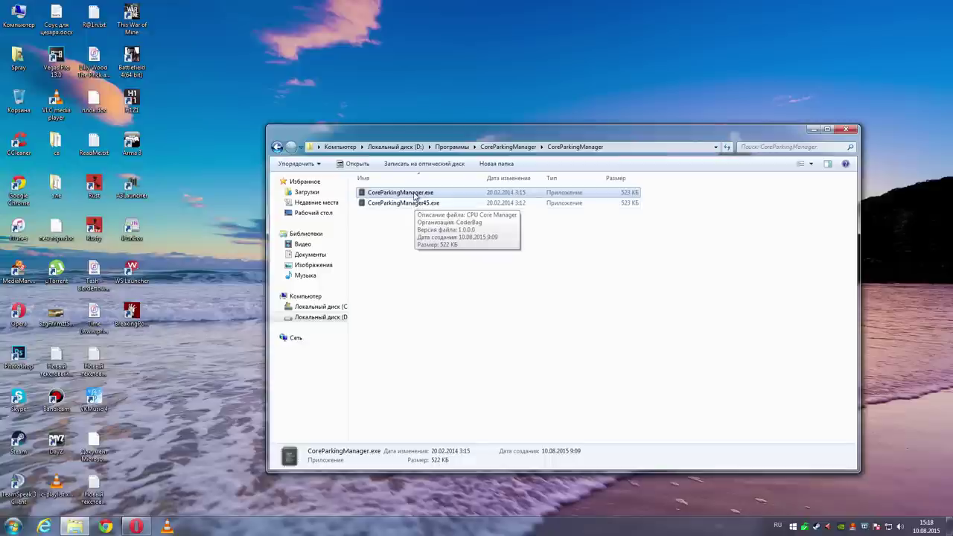
pyautogui.press('Down')
pyautogui.press('Up')
pyautogui.press('Down')
pyautogui.press('Up')
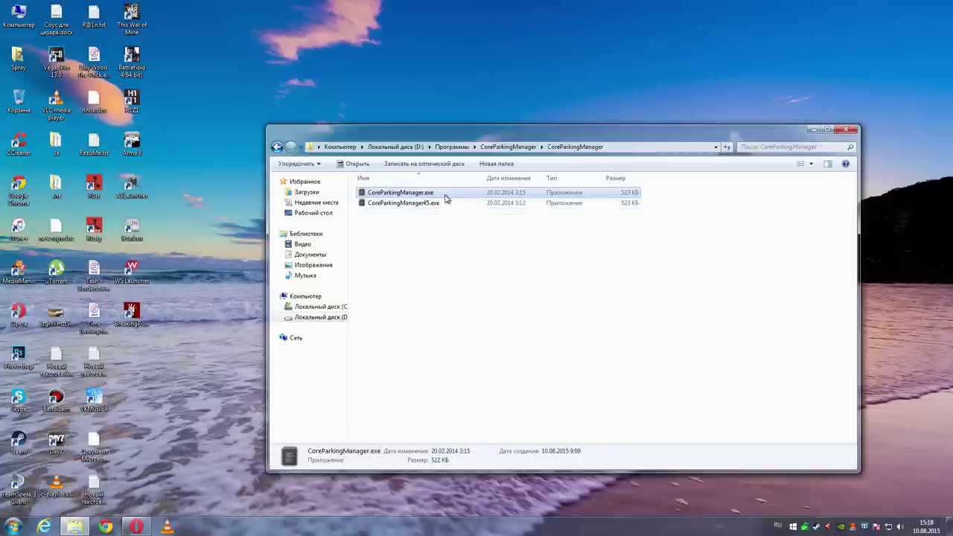
pyautogui.click(438, 205)
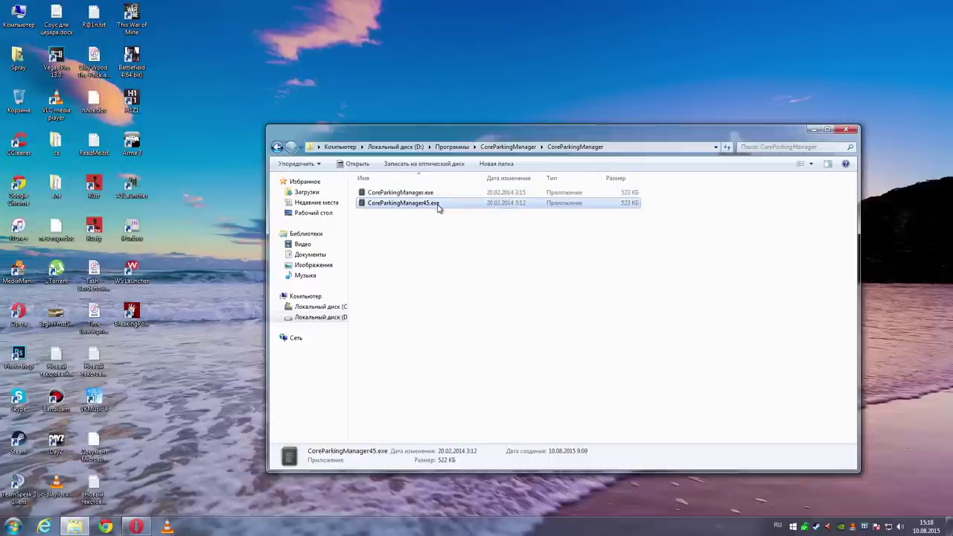
pyautogui.click(394, 226)
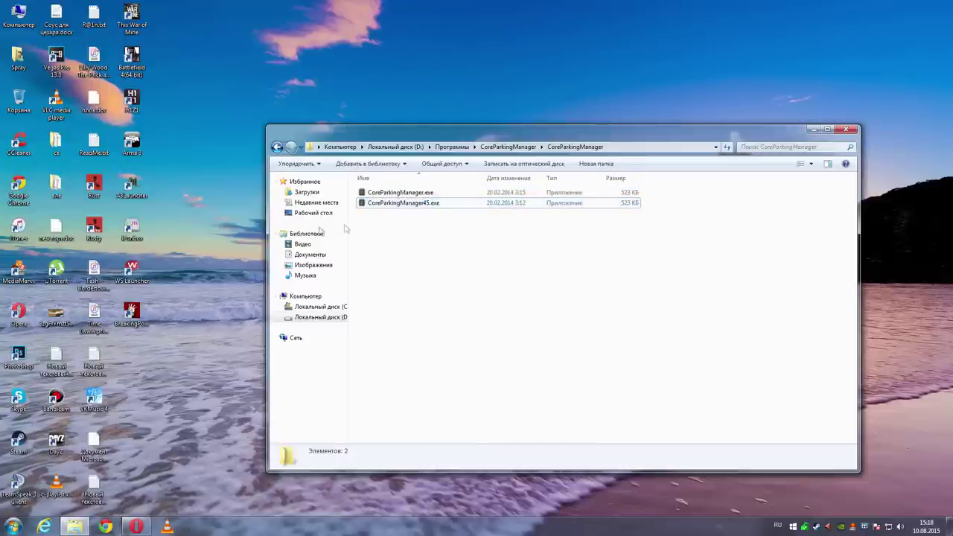
# Step: Run CoreParkingManager45.exe despite the unknown publisher, and move its window beside the folder contents
pyautogui.doubleClick(413, 204)
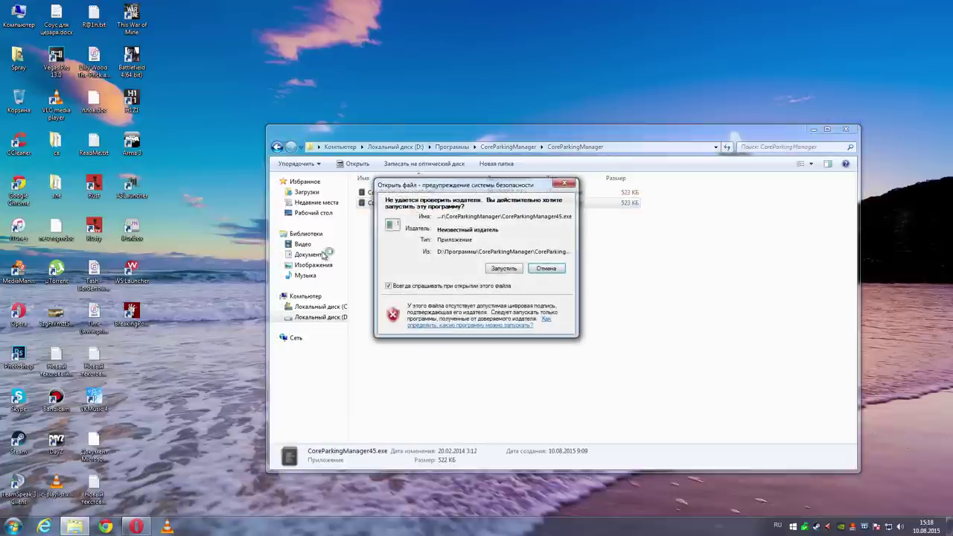
pyautogui.click(498, 268)
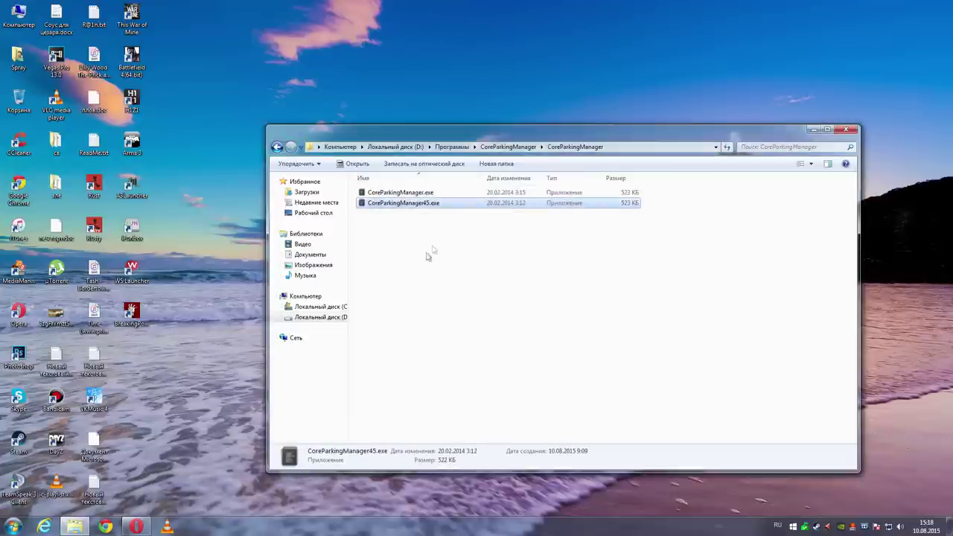
pyautogui.moveTo(130, 62); pyautogui.dragTo(227, 191)
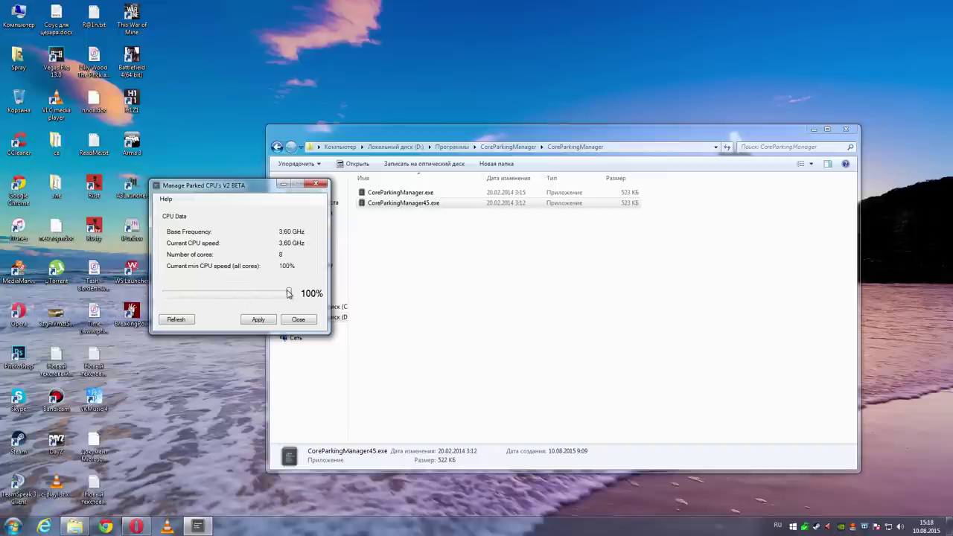
# Step: Apply the 100% core parking setting for the CPU, and close the core manager and its folder
pyautogui.click(258, 320)
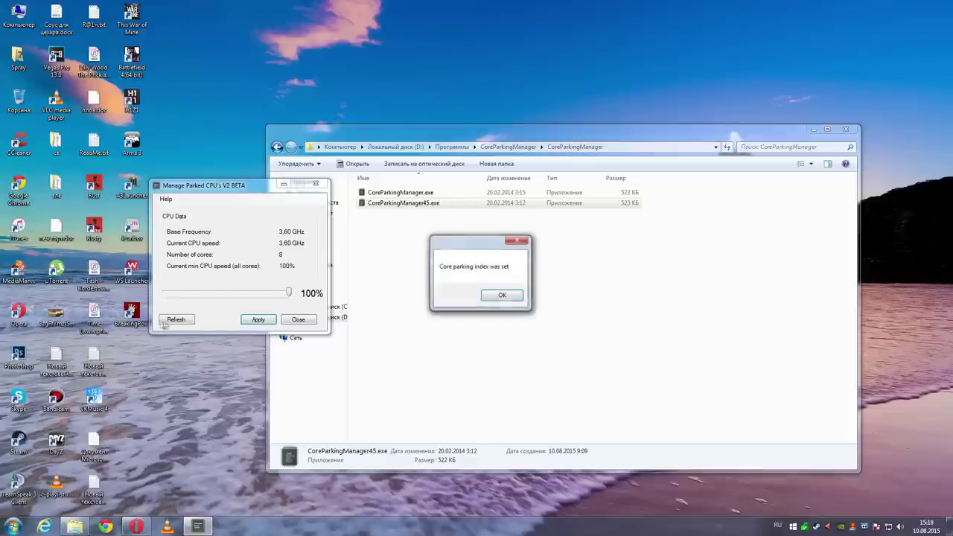
pyautogui.click(502, 296)
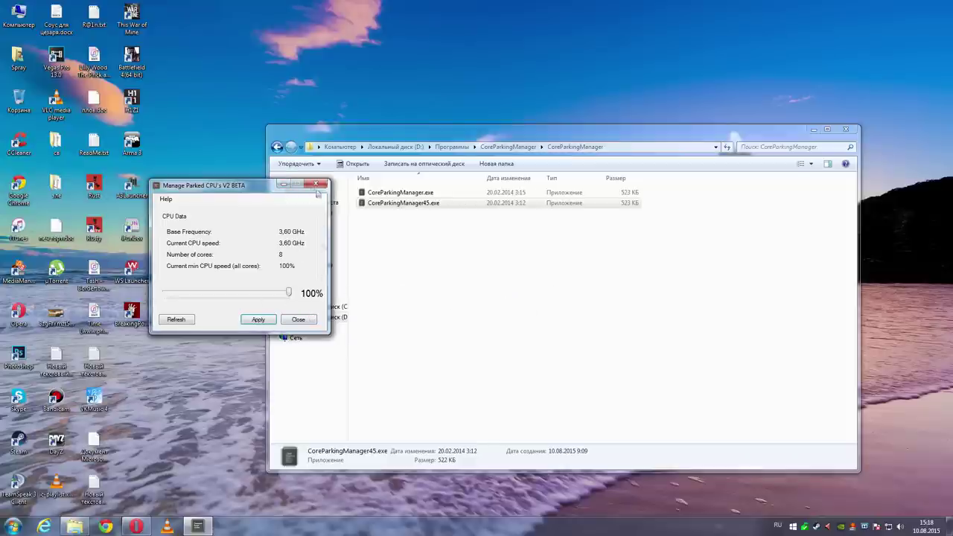
pyautogui.click(299, 319)
pyautogui.click(846, 130)
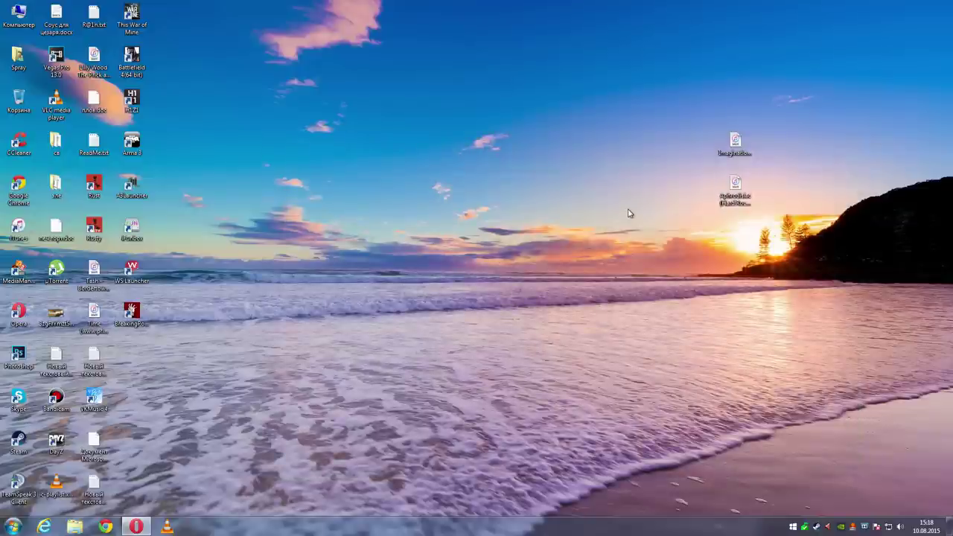